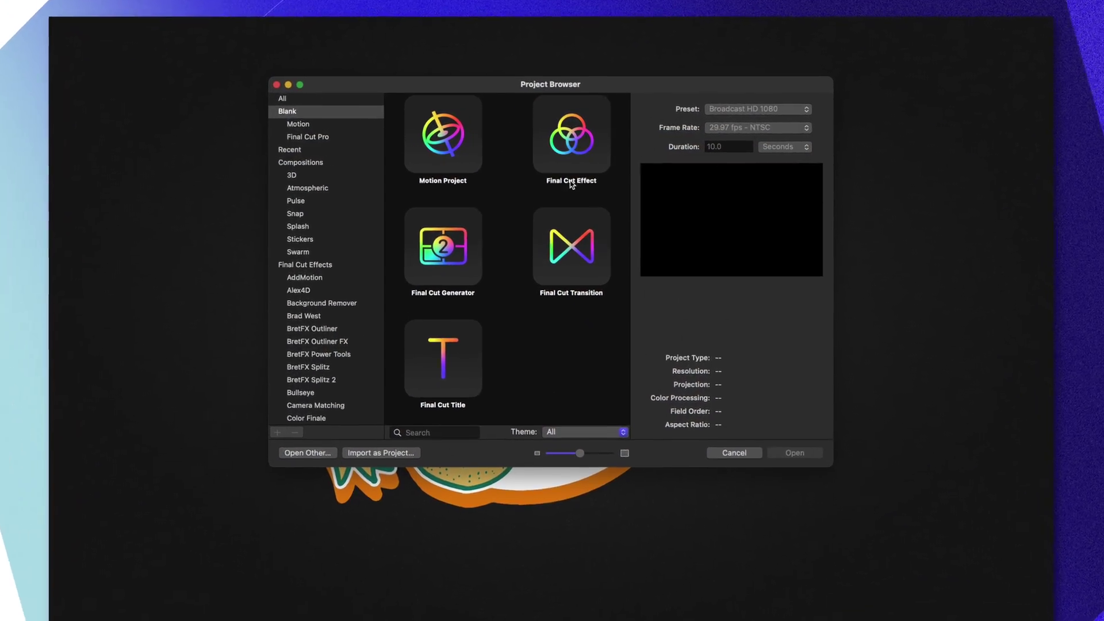
- Choose the Final Cut Effect template in the Project Browser and open a new project
click(572, 173)
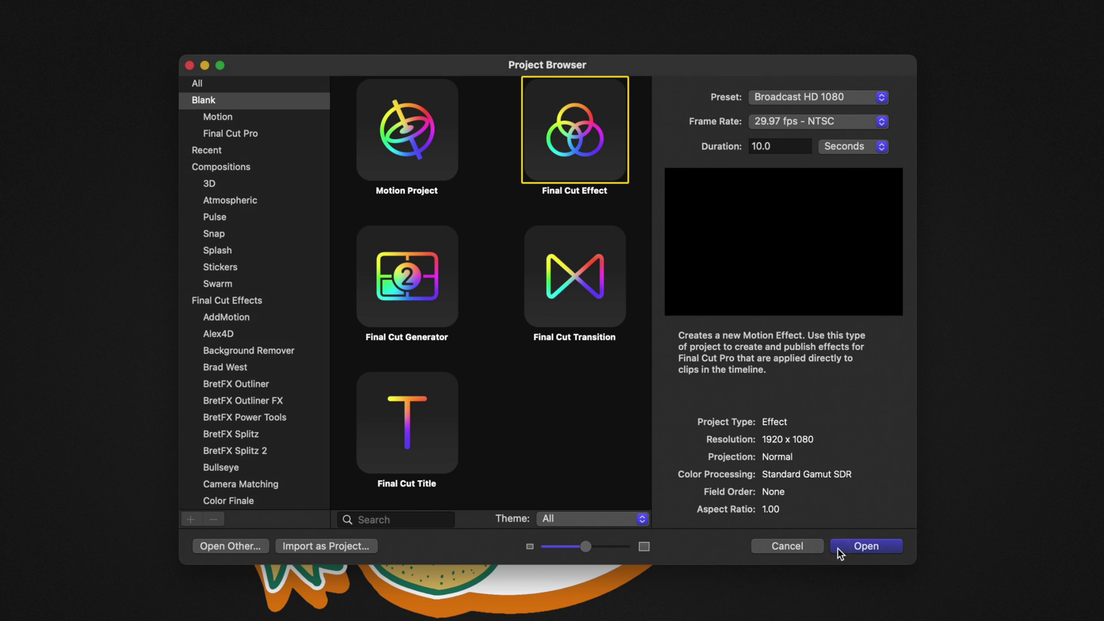
key(Return)
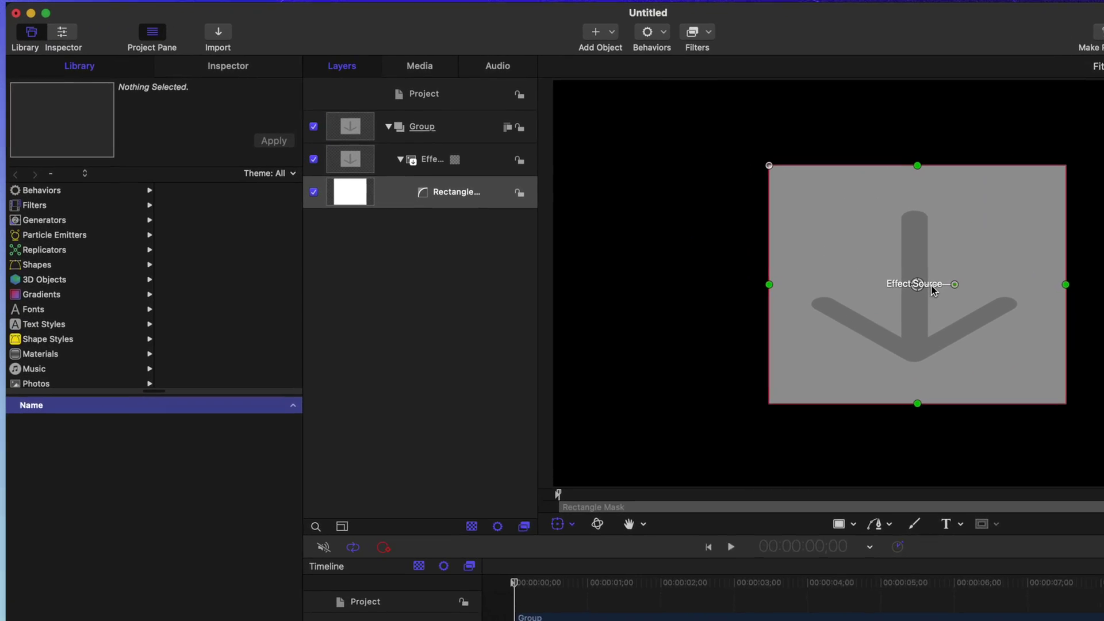
- Clone the Effect Source layer with K and move the clone into its own new group
click(364, 163)
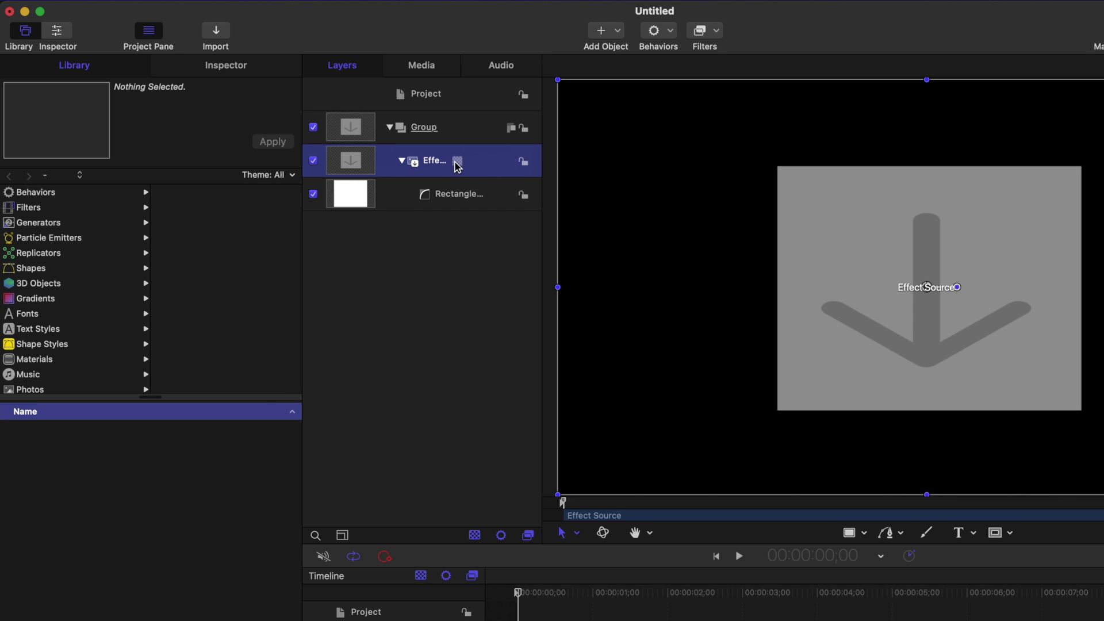
key(k)
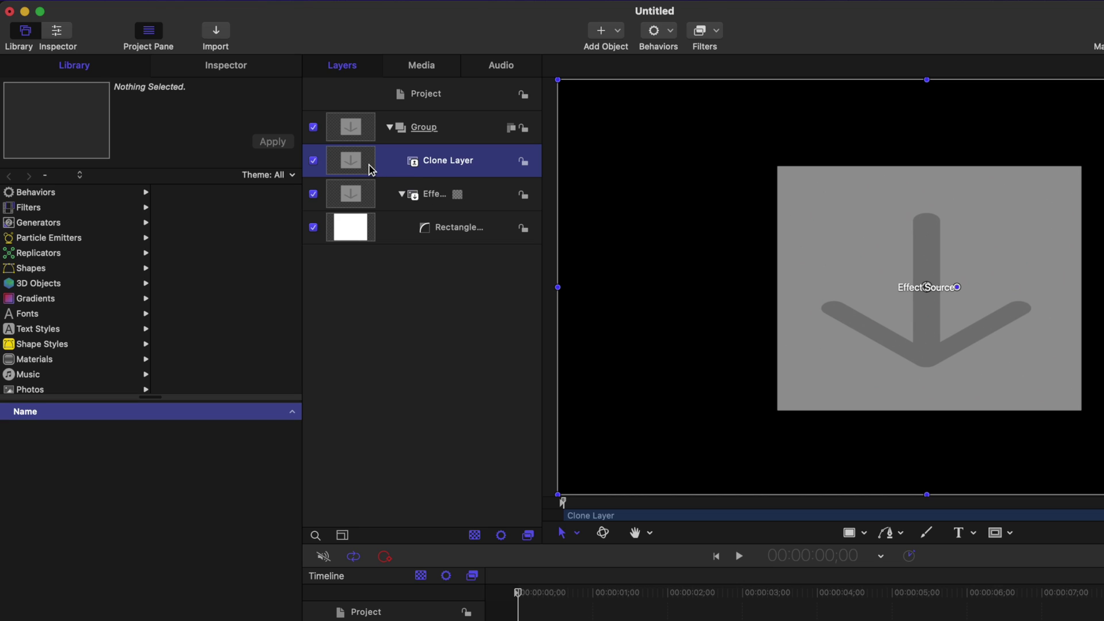
mouse_move(371, 166)
mouse_down()
mouse_move(345, 212)
mouse_move(348, 243)
mouse_up()
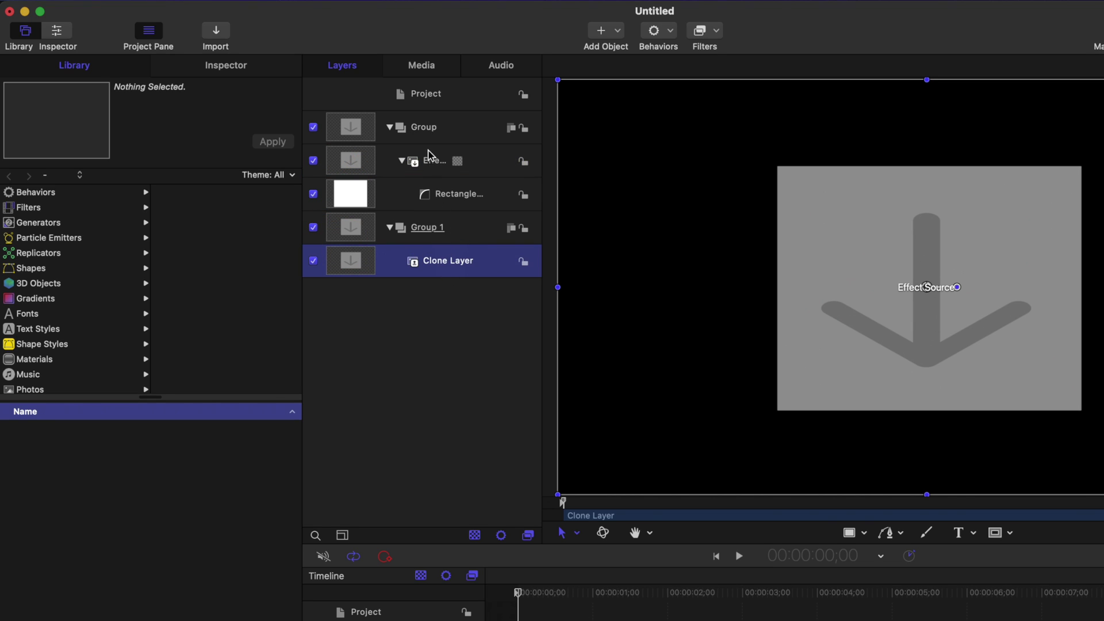
- Rename the original group to 'Source Group' and select the Clone Layer in the second group
double_click(427, 129)
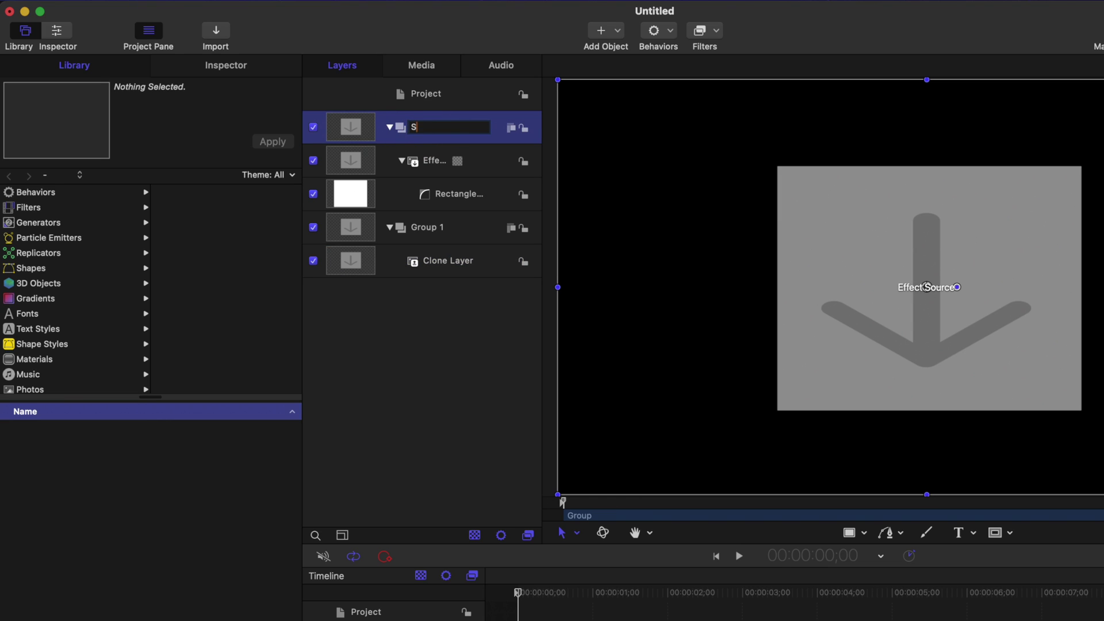
text(Source Group)
key(Return)
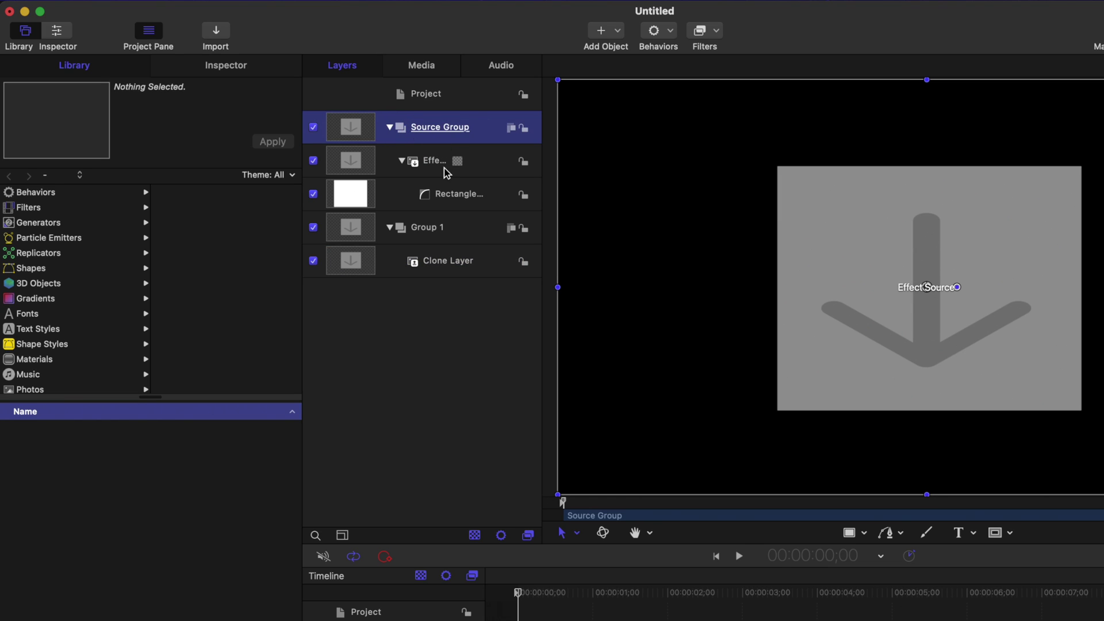
click(439, 237)
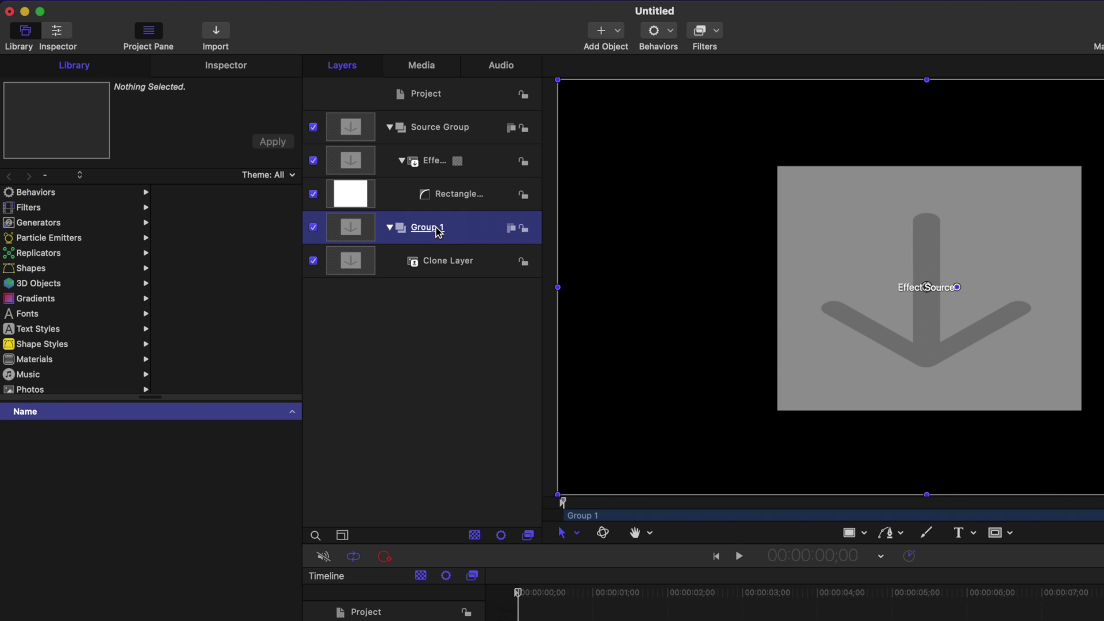
click(467, 259)
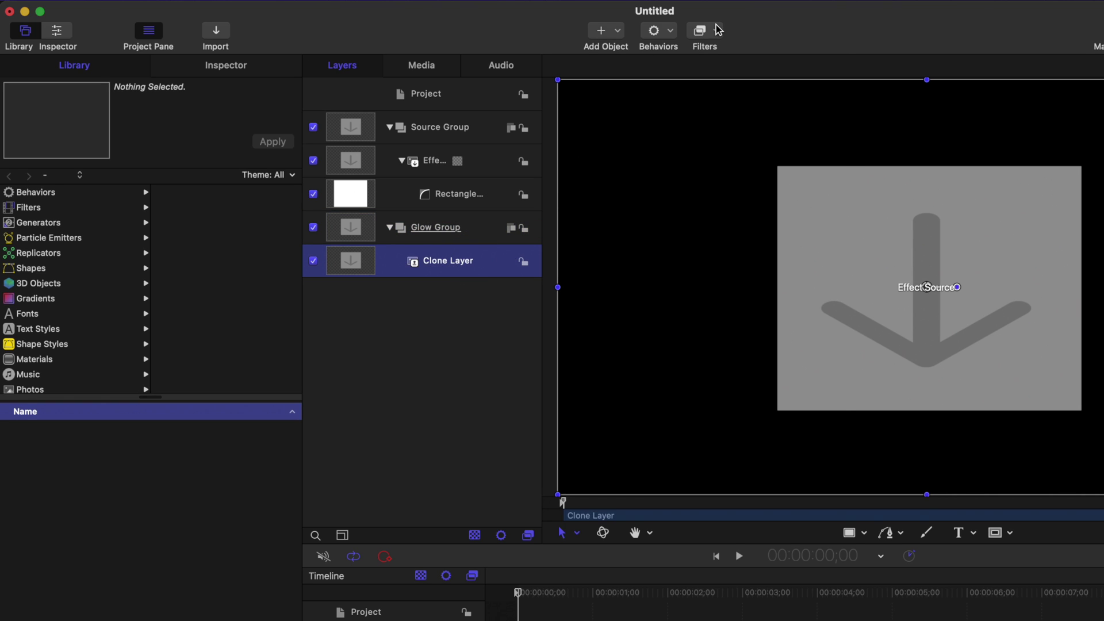
- Add a Gaussian Blur filter to the Clone Layer and raise its Amount to 333
click(719, 30)
mouse_move(765, 90)
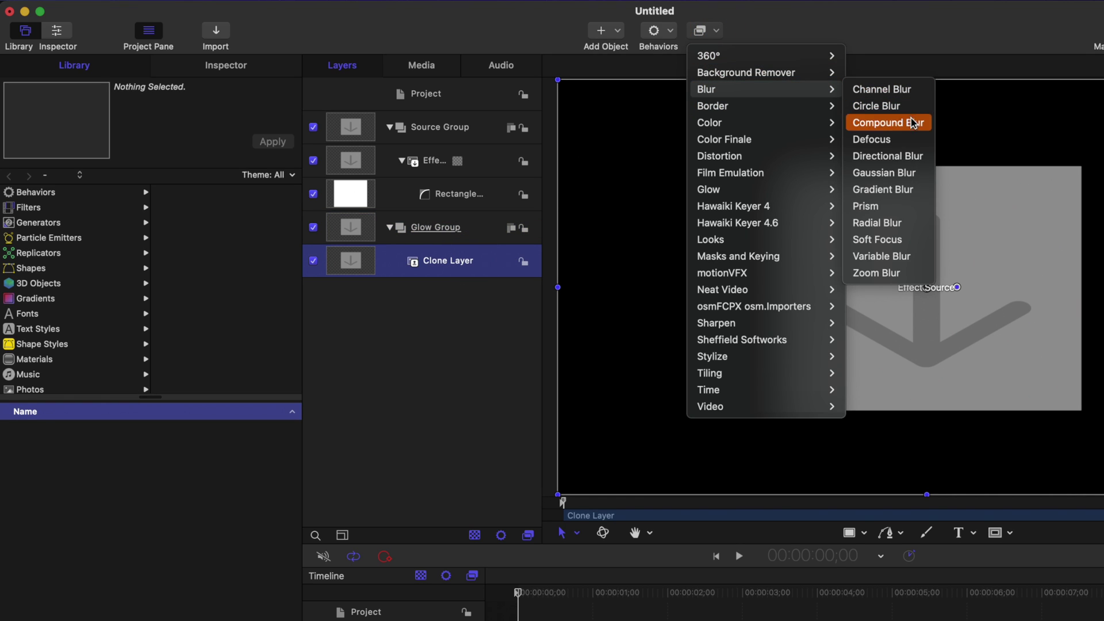
click(897, 174)
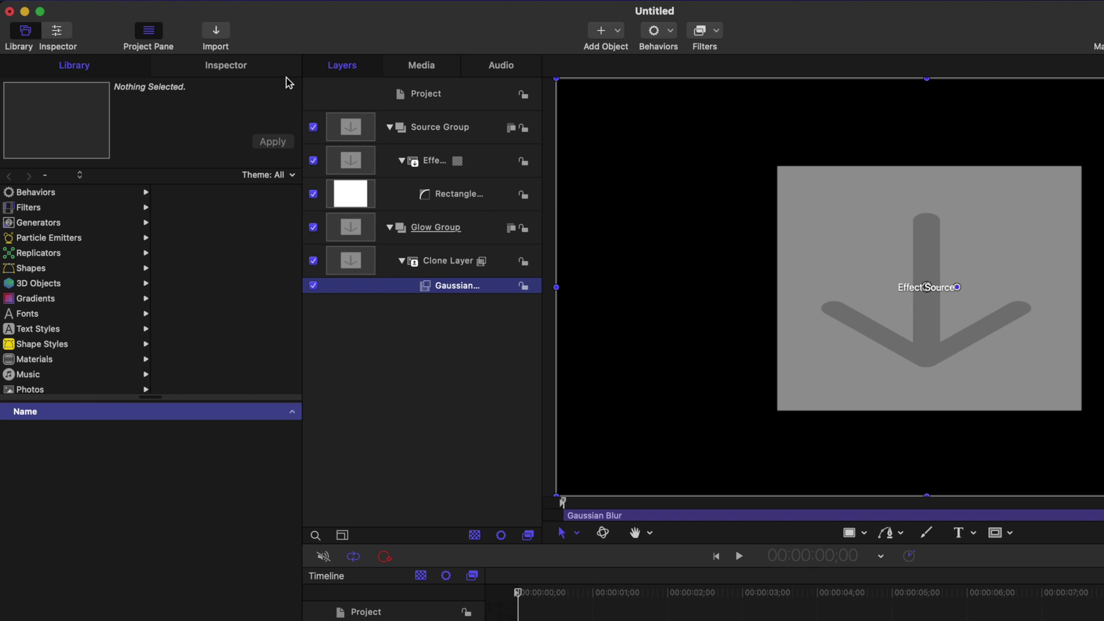
click(263, 65)
drag(108, 224, 212, 239)
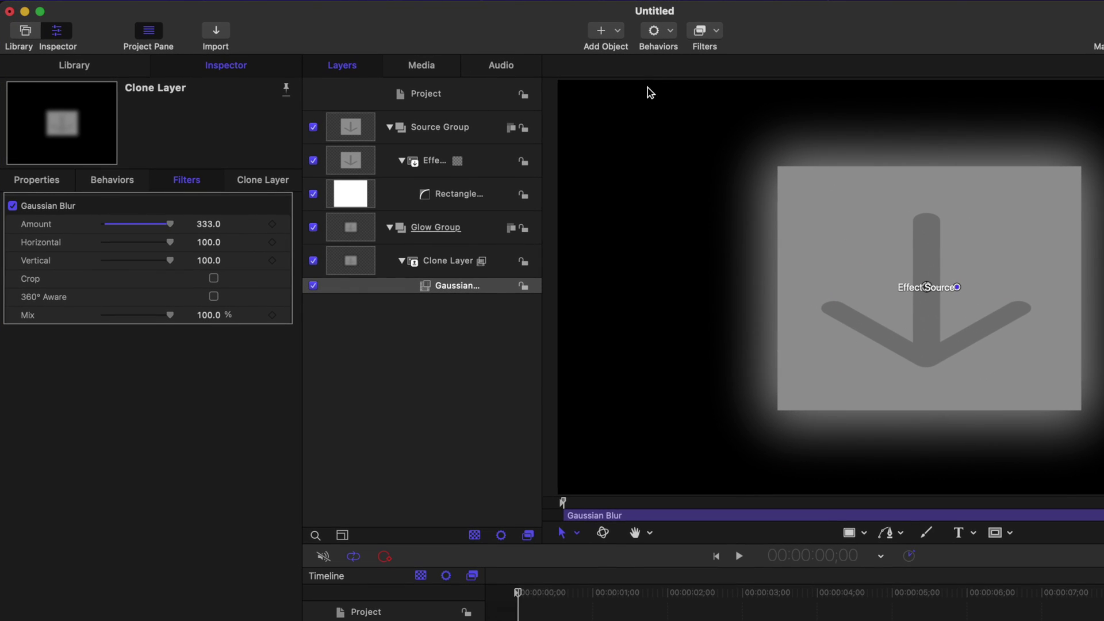
- Add a Stylize > Fill filter to the Clone Layer and set its colour to magenta
click(707, 35)
mouse_move(805, 357)
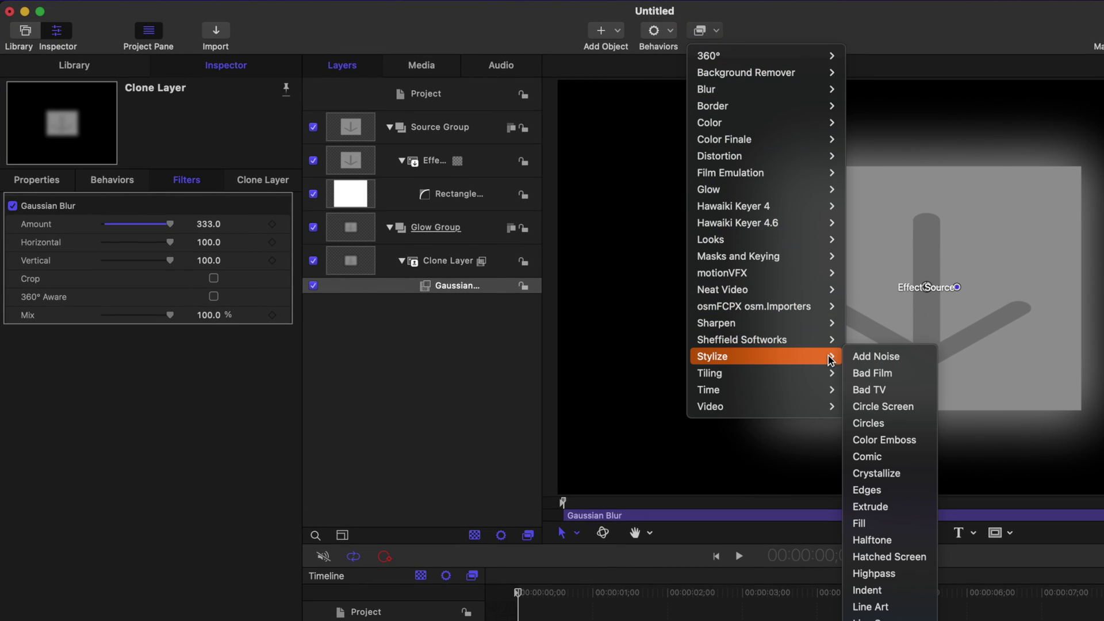
click(907, 524)
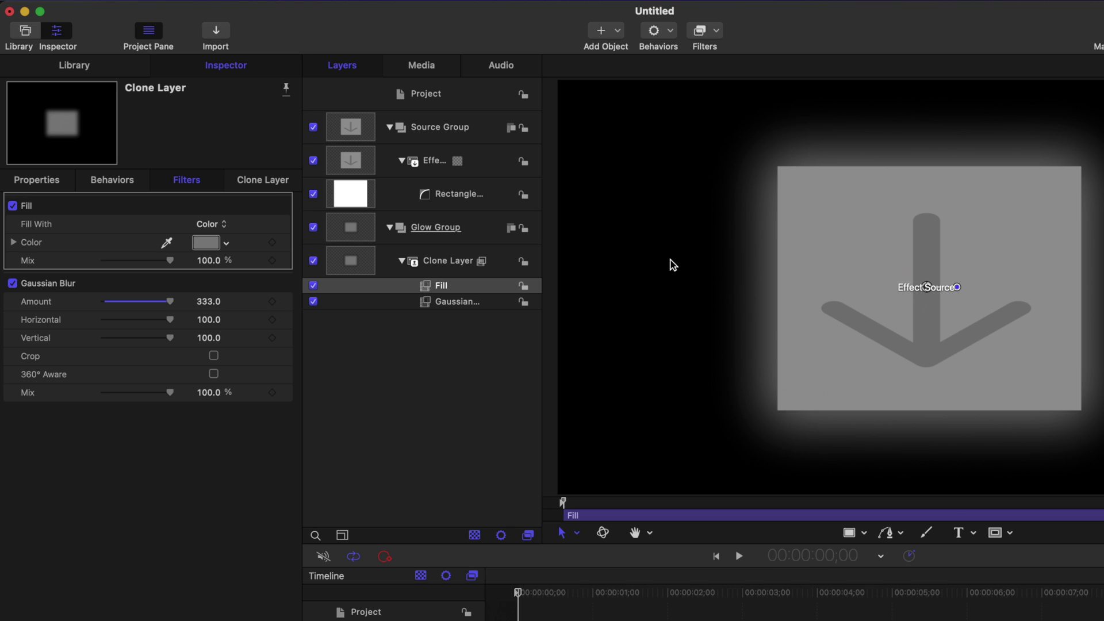
click(209, 244)
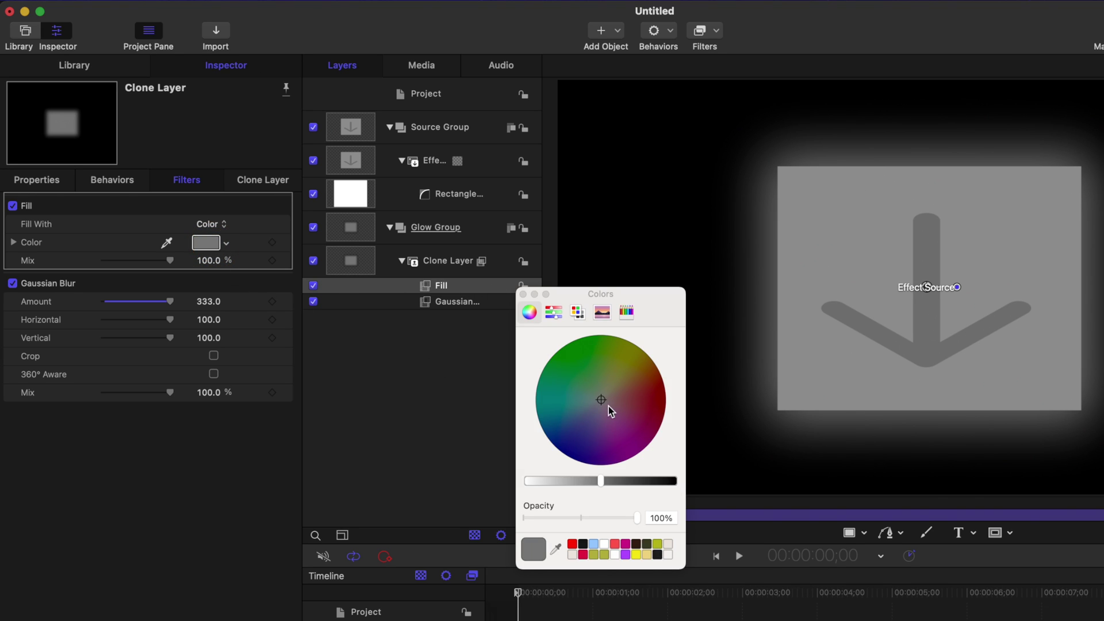
drag(610, 411, 308, 468)
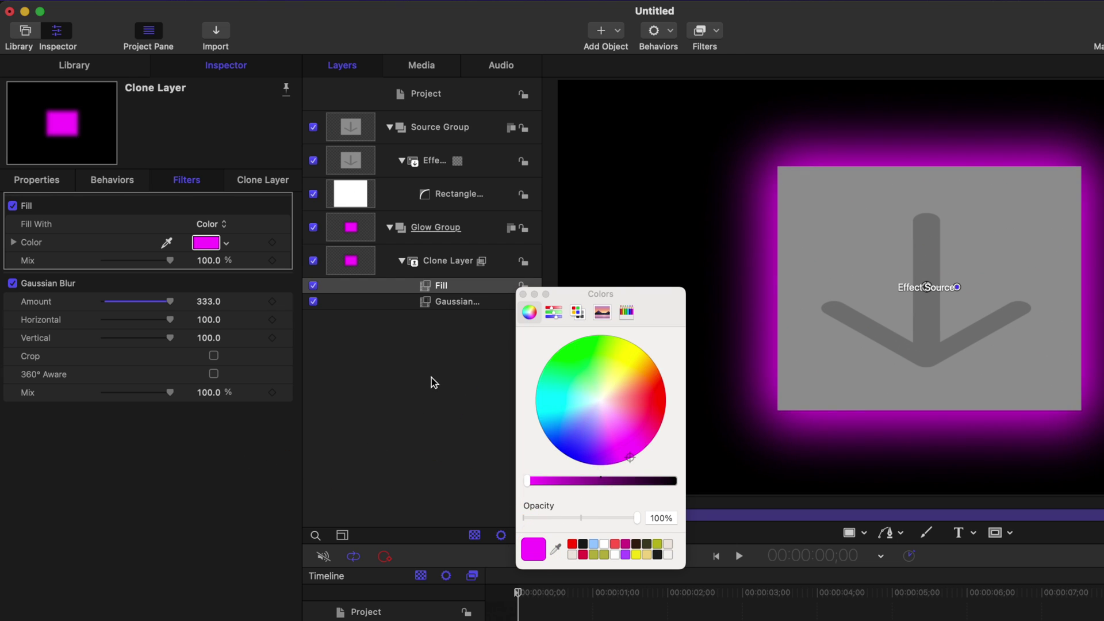
click(523, 295)
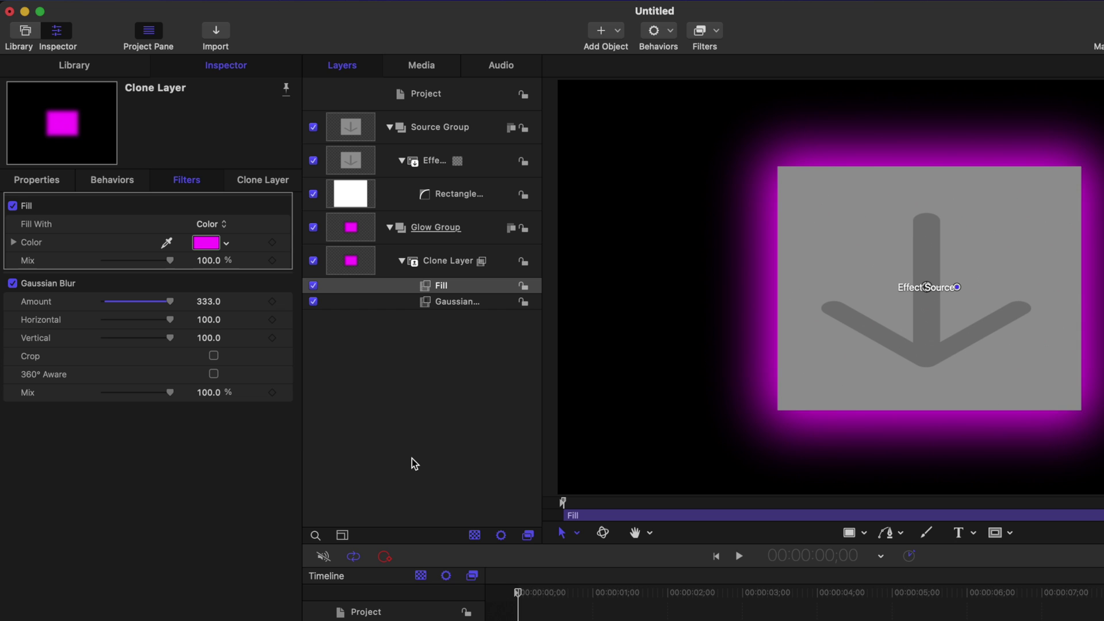
- Drag the Rectangle Mask to preview the magenta glow, then undo the move
click(472, 200)
drag(843, 261, 1008, 315)
key(super+z)
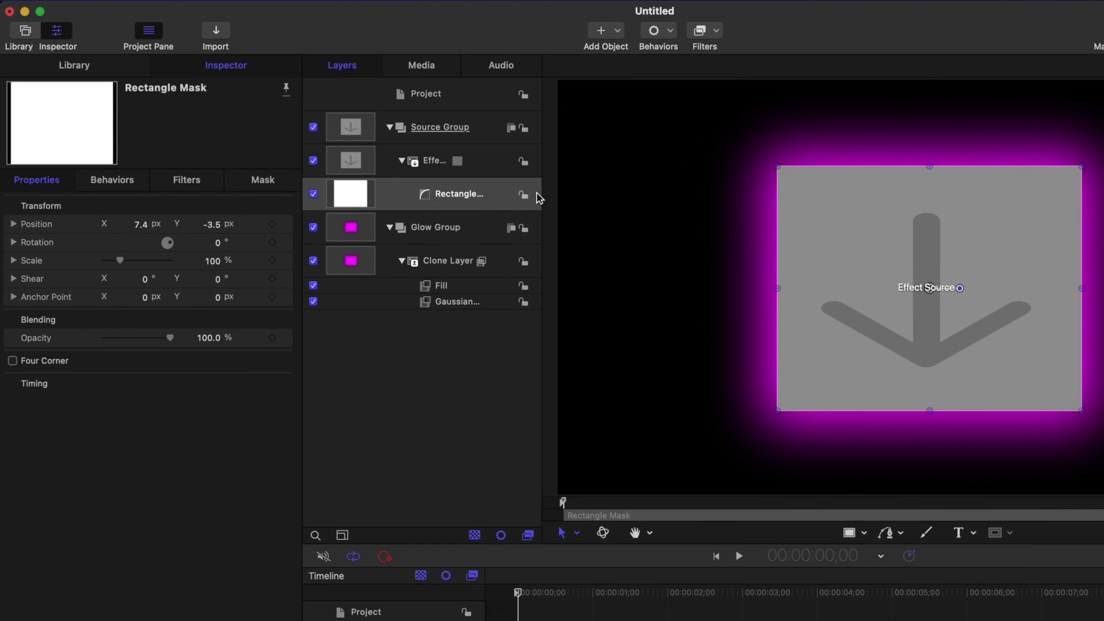
- Clone the Effect Source again and rename the clone 'Inner Glow'
click(432, 163)
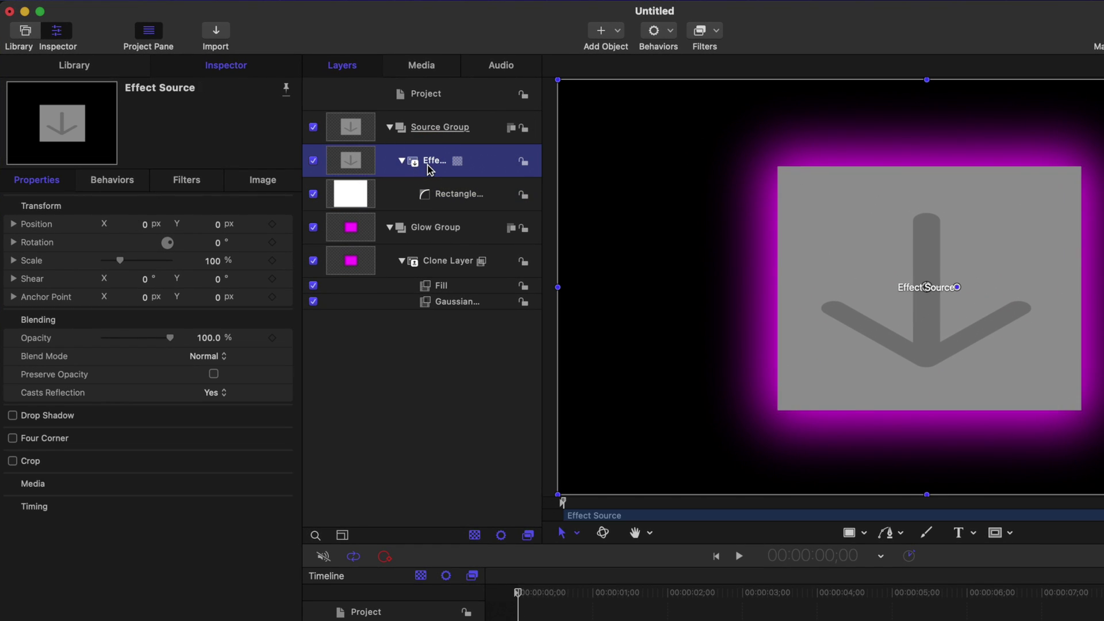
key(k)
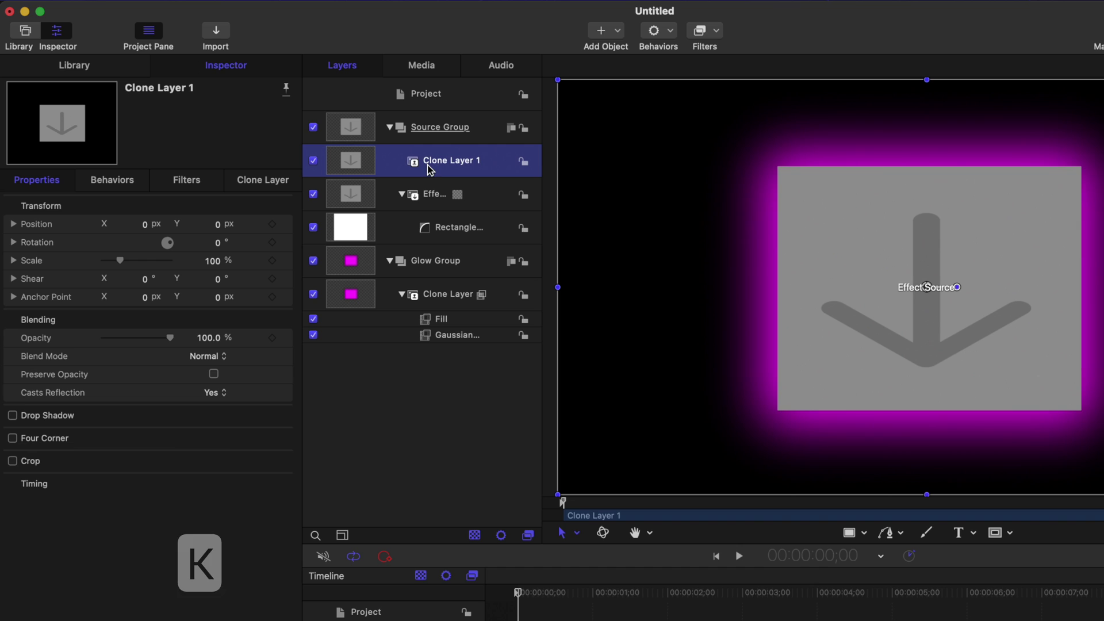
double_click(437, 162)
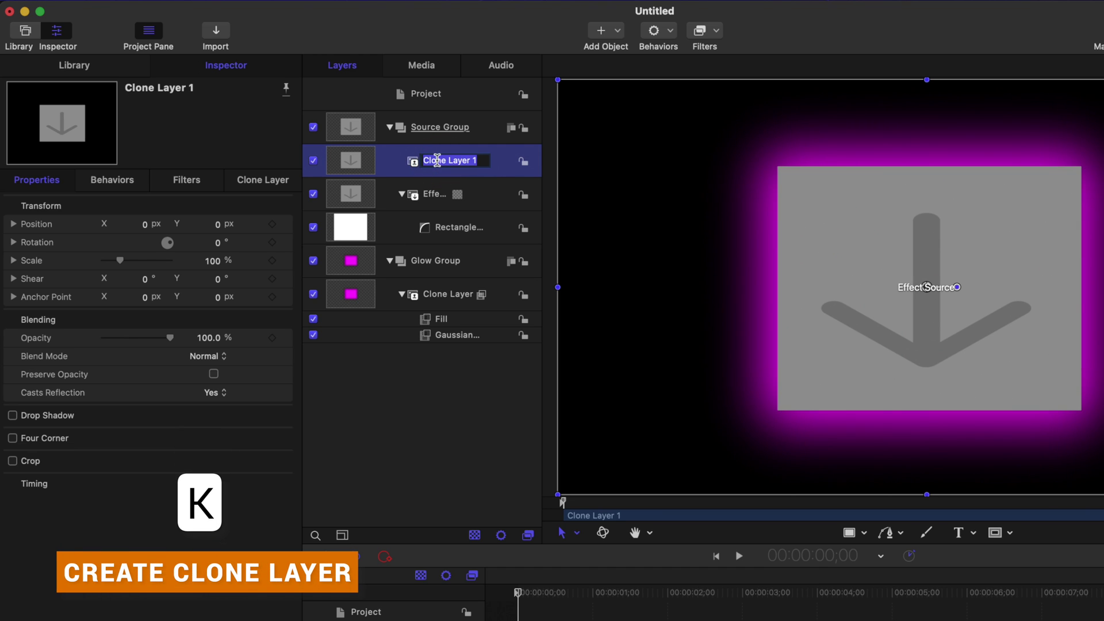
text(Inner Glow)
key(Return)
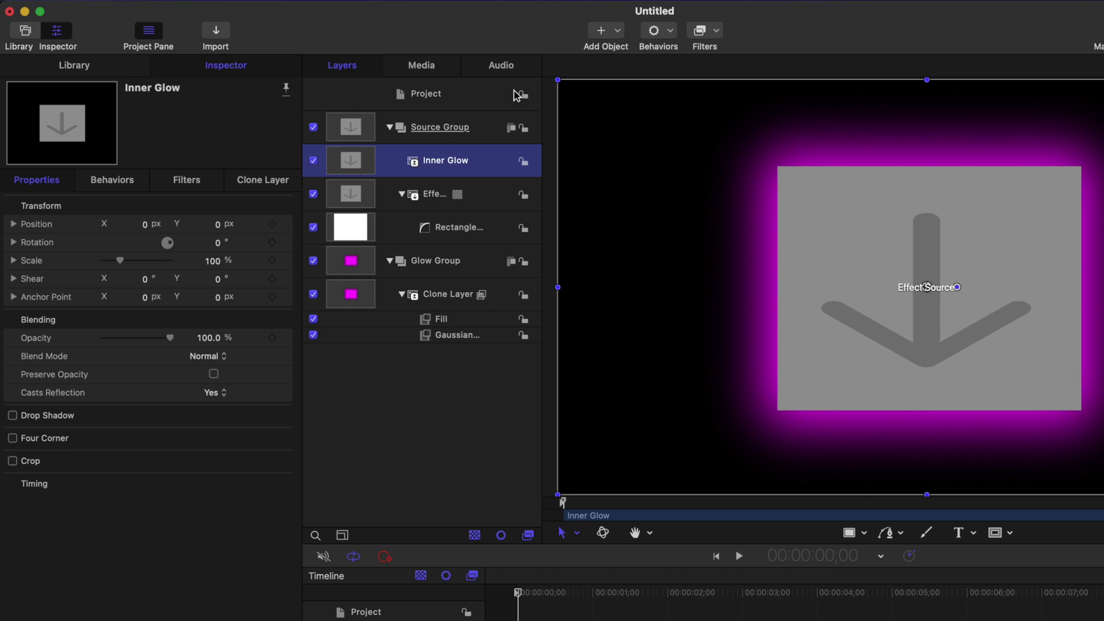
- Give Inner Glow a white Stroke filter with Hide Source on, and hide Effect Source
click(719, 30)
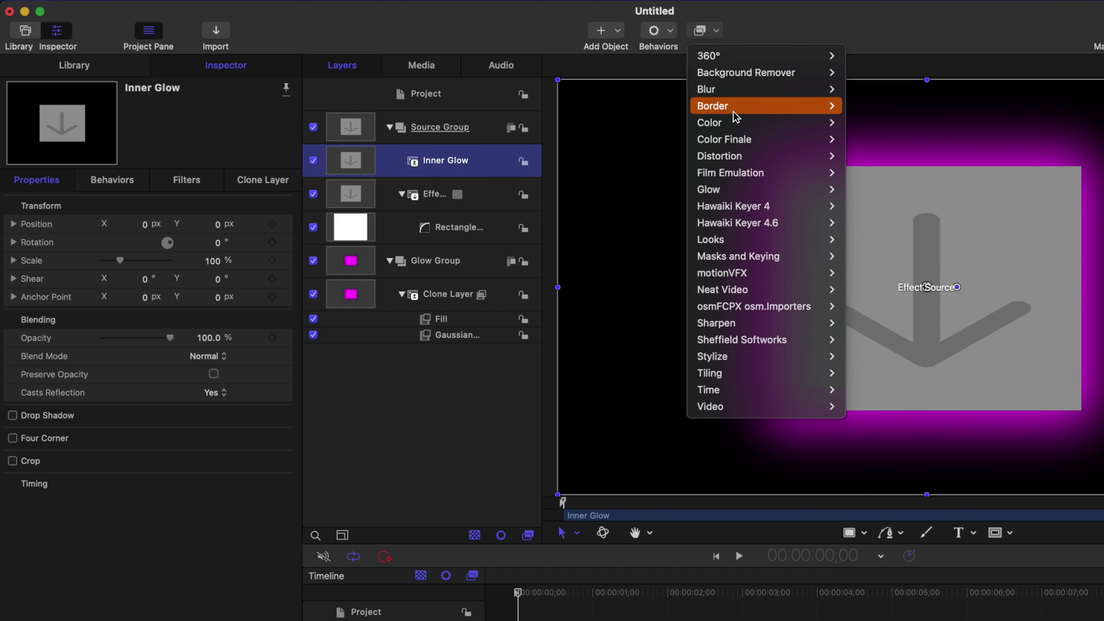
mouse_move(736, 109)
click(895, 139)
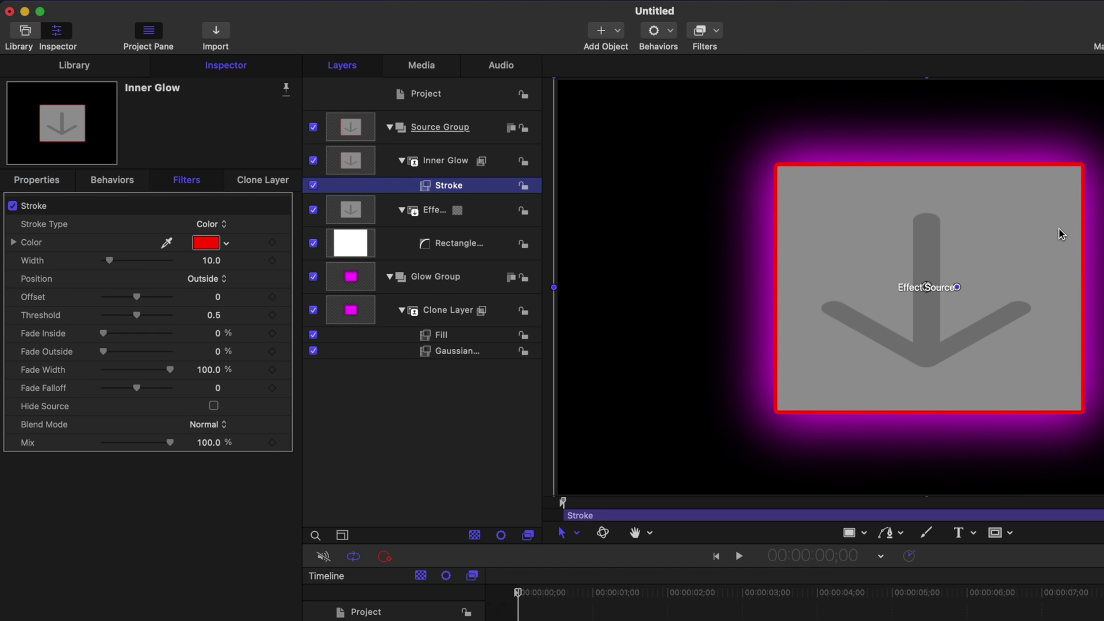
key(shift+super+c)
click(604, 544)
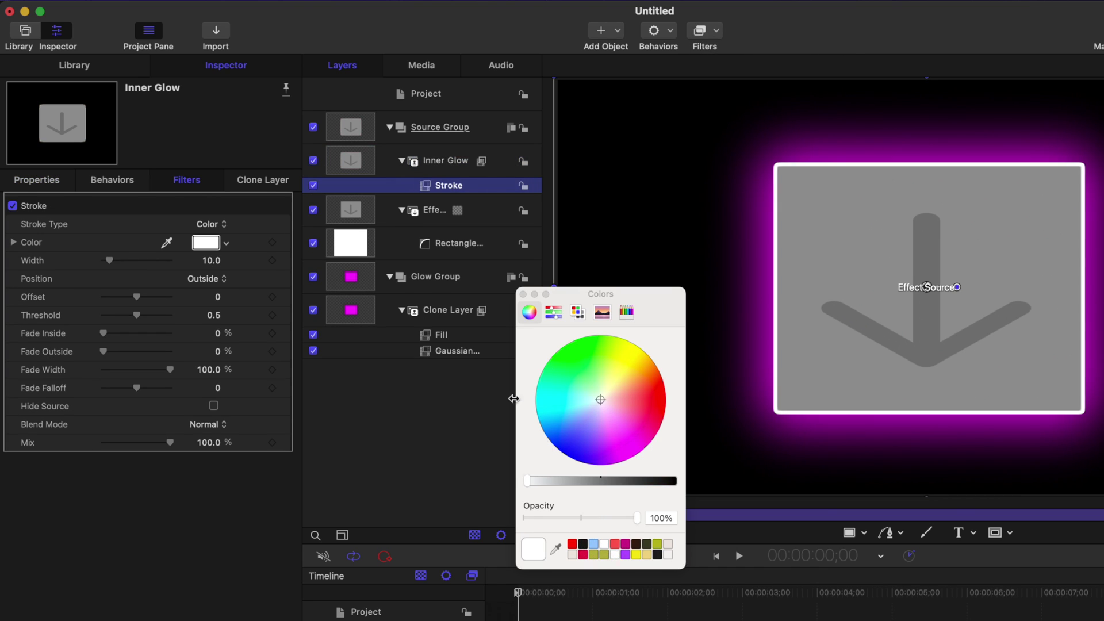
click(523, 295)
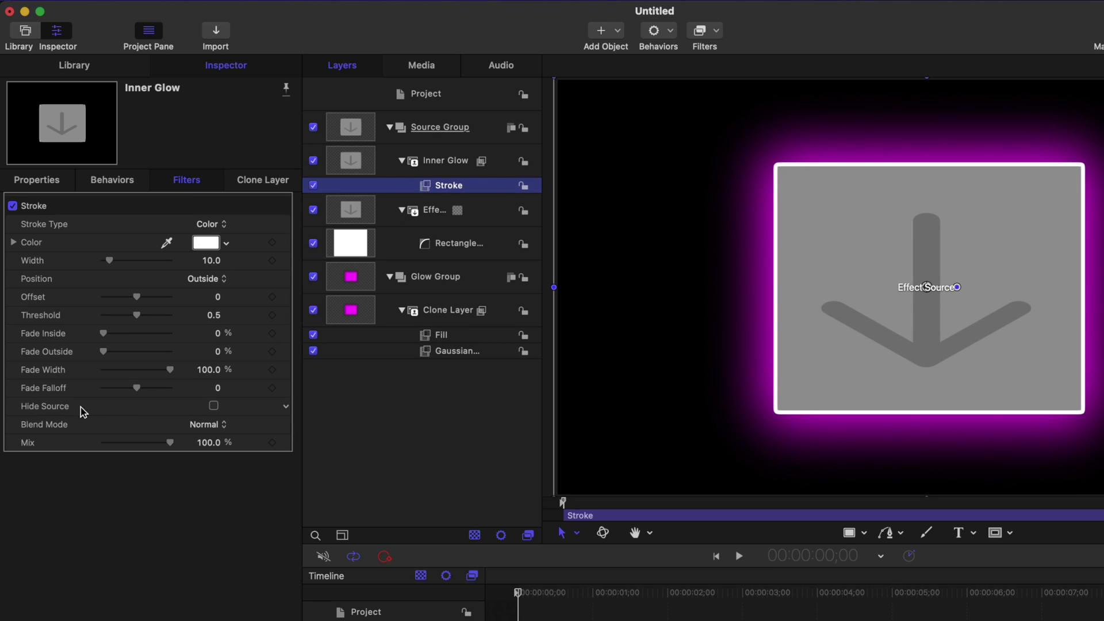
click(214, 407)
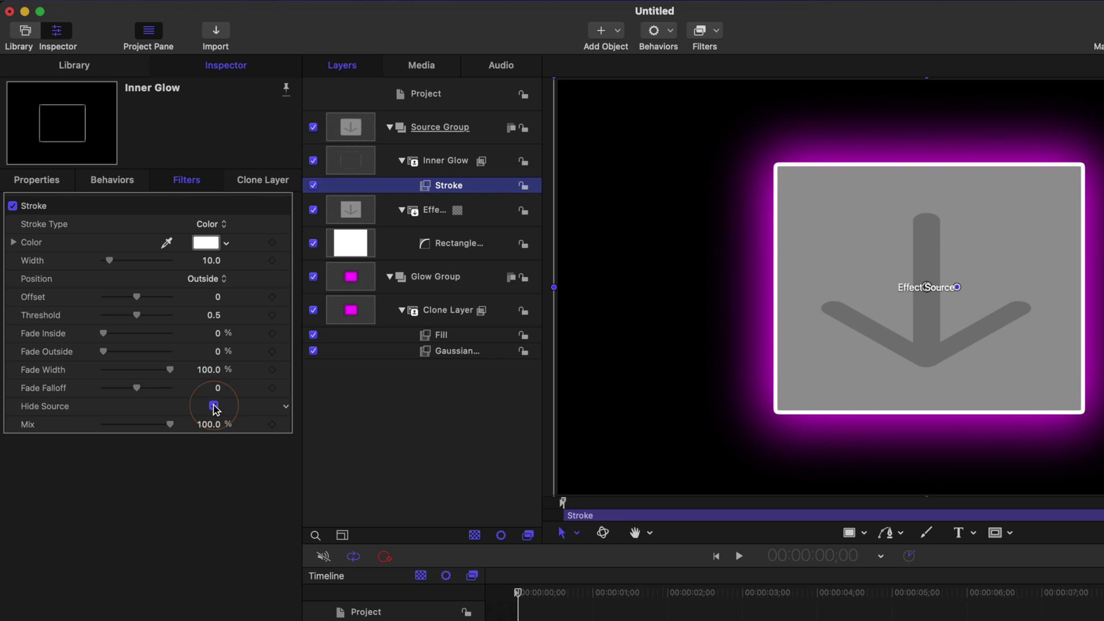
click(313, 213)
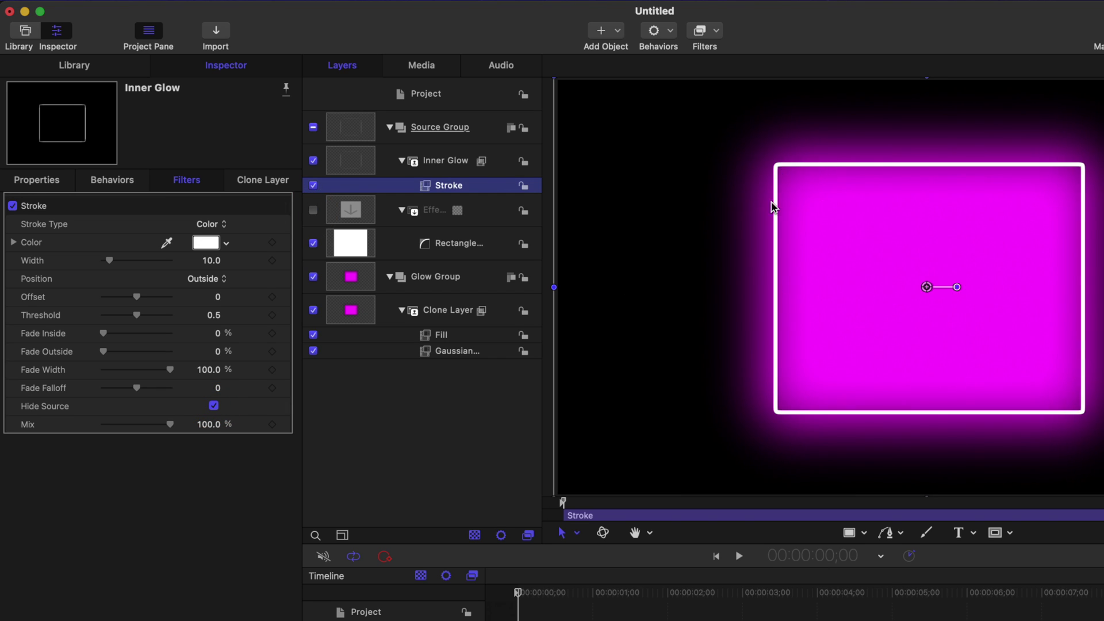
- Add a Gaussian Blur of 64 to Inner Glow and set its Blend Mode to Add
click(313, 211)
click(352, 169)
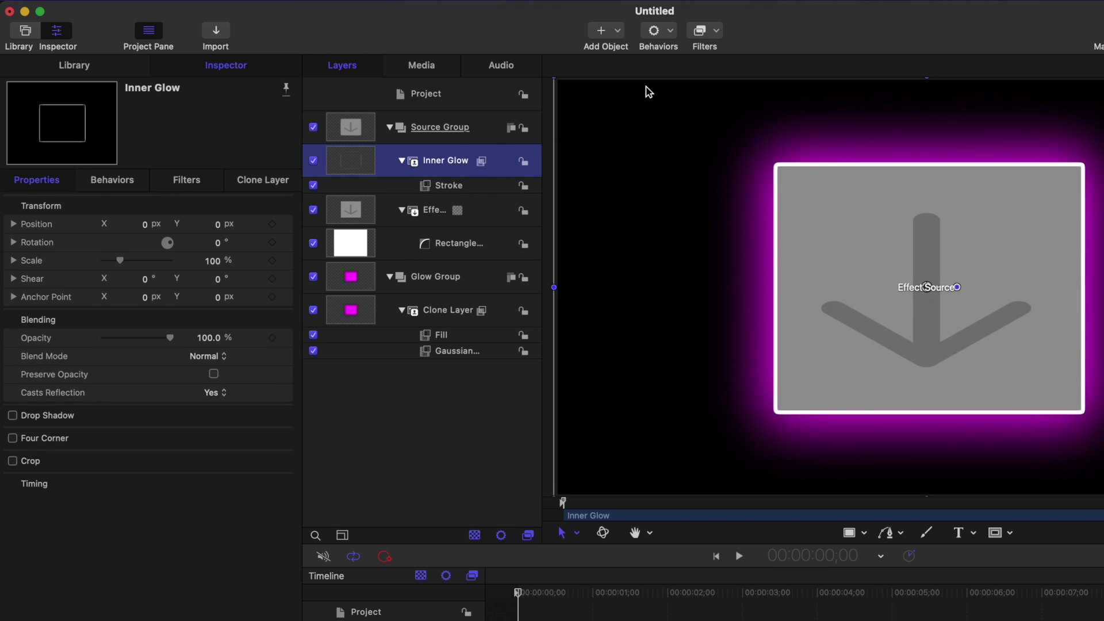
click(704, 36)
mouse_move(742, 89)
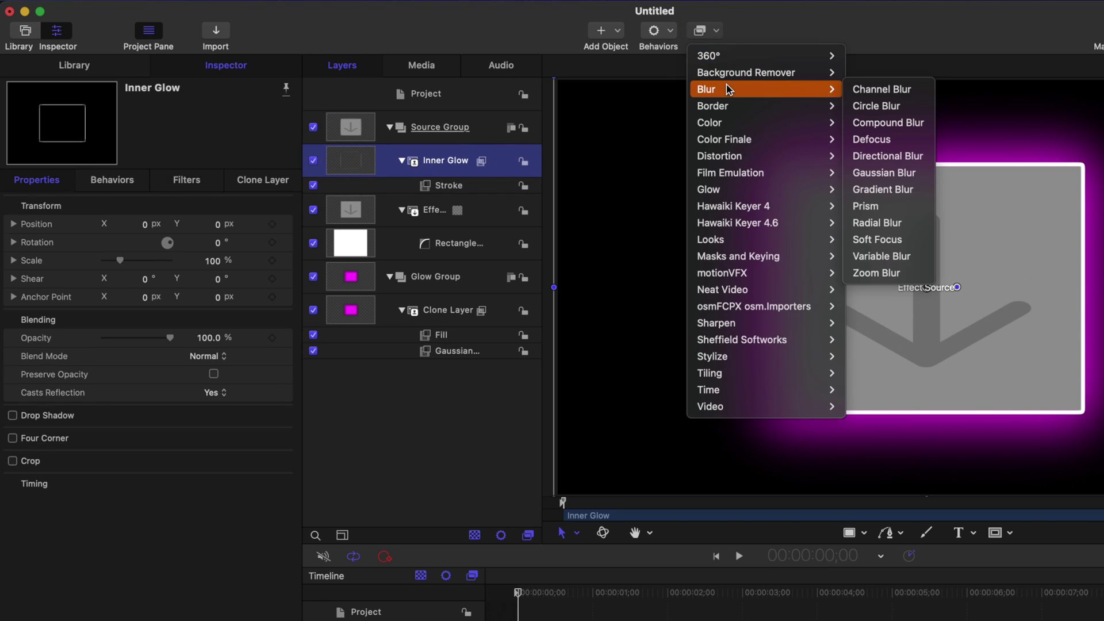
click(883, 173)
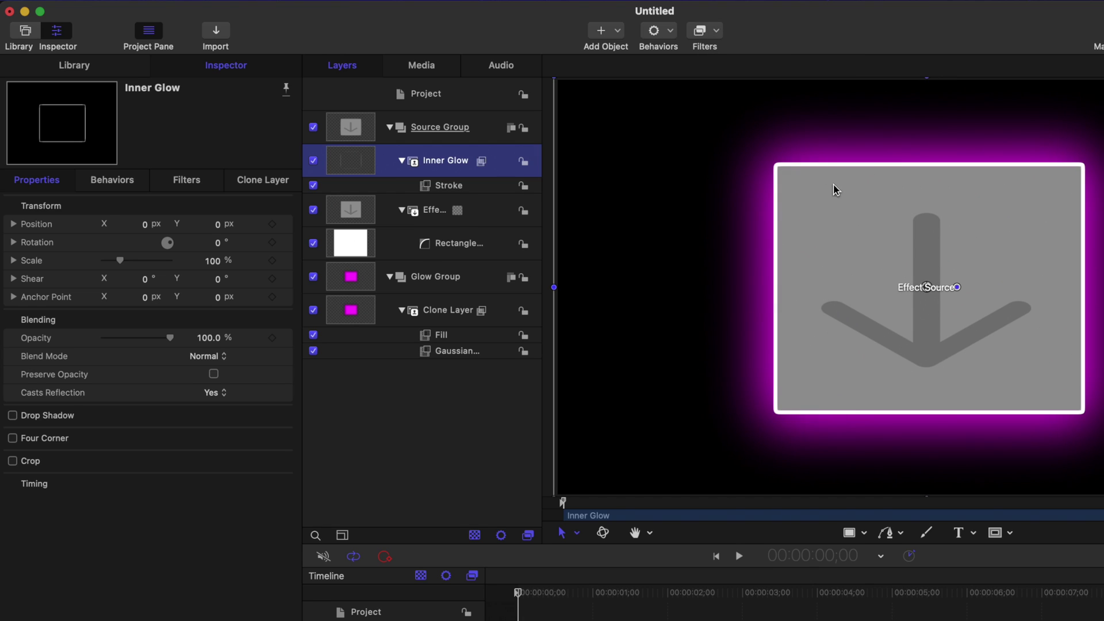
drag(107, 224, 185, 216)
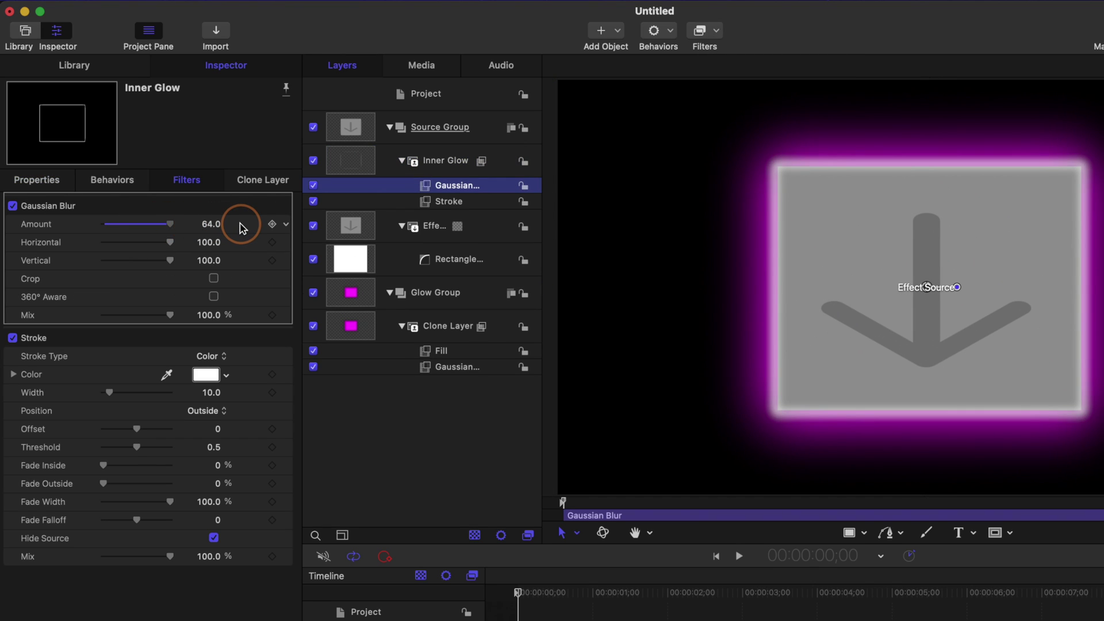
click(205, 226)
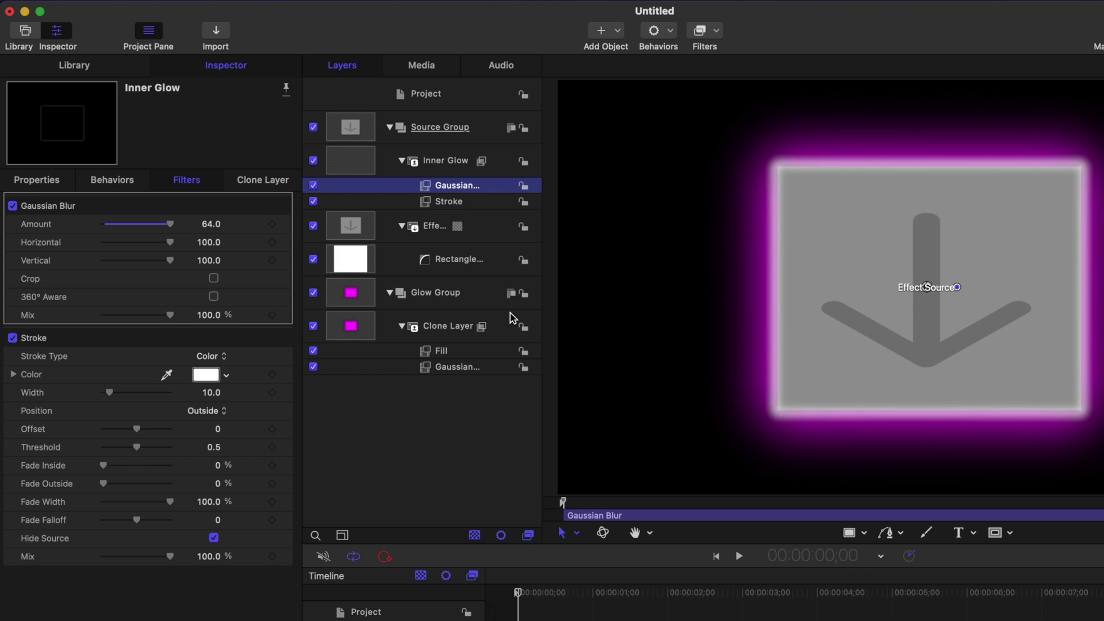
click(57, 183)
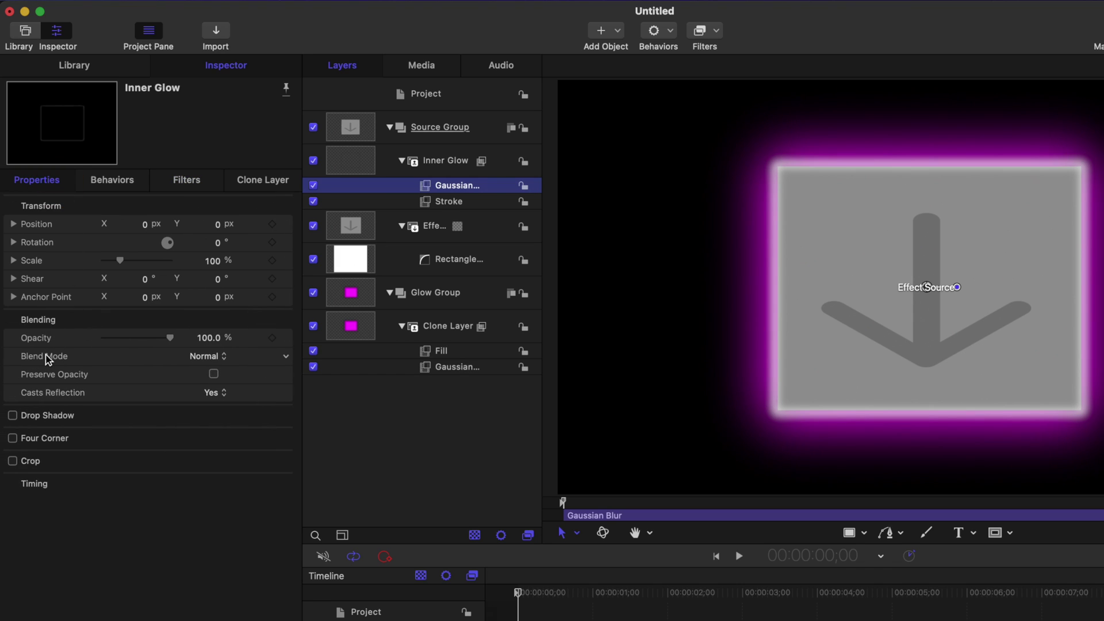
click(206, 360)
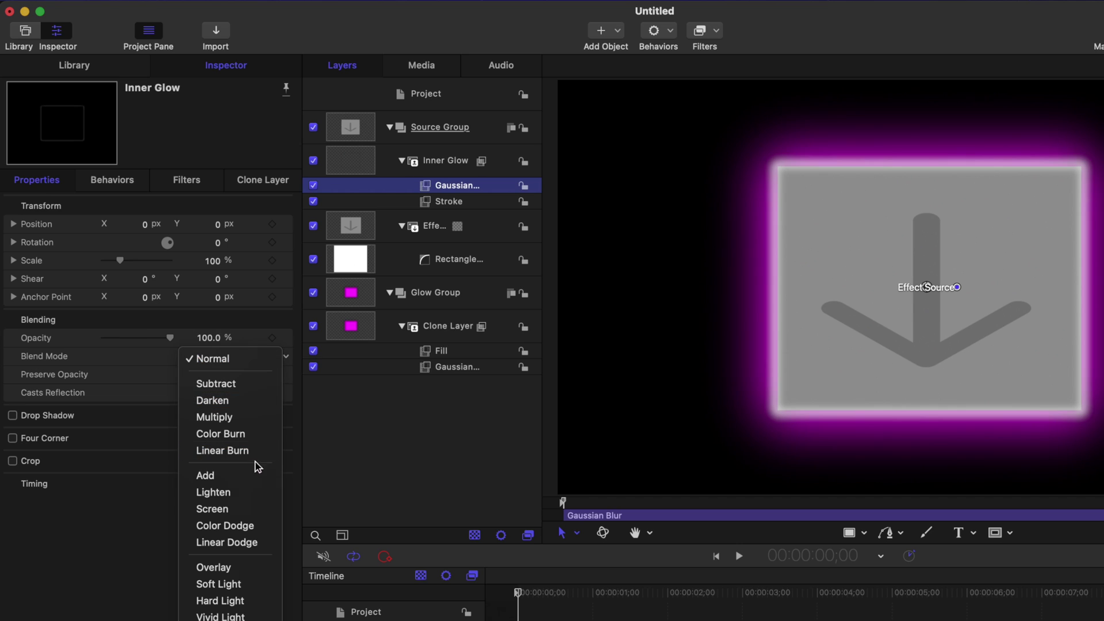
click(259, 480)
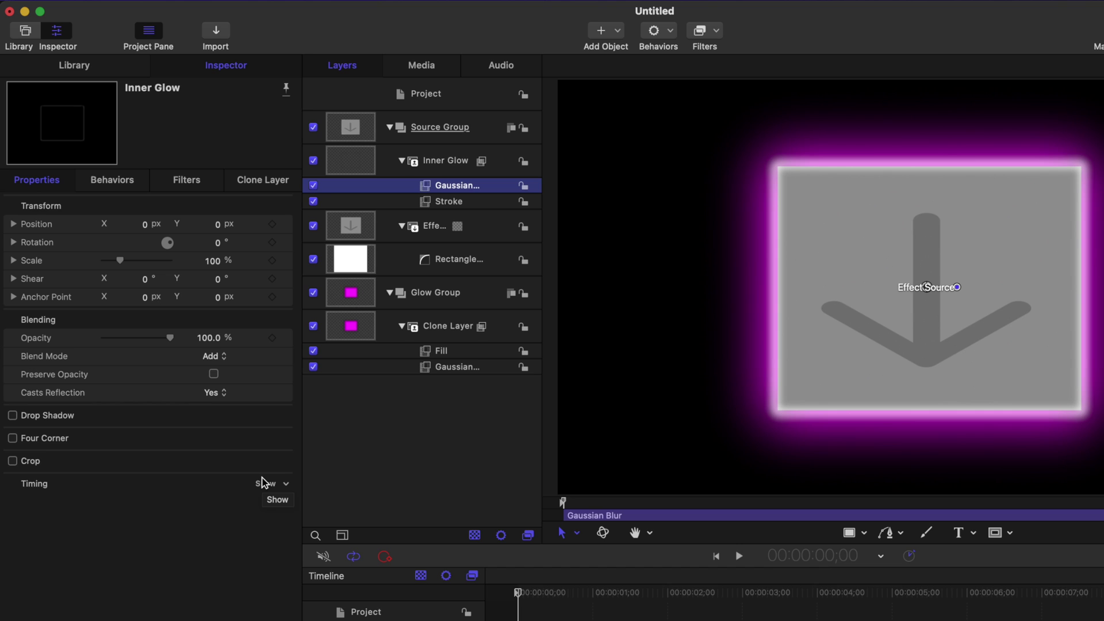
- Set the Inner Glow Stroke's Position to Inside
click(409, 162)
click(407, 201)
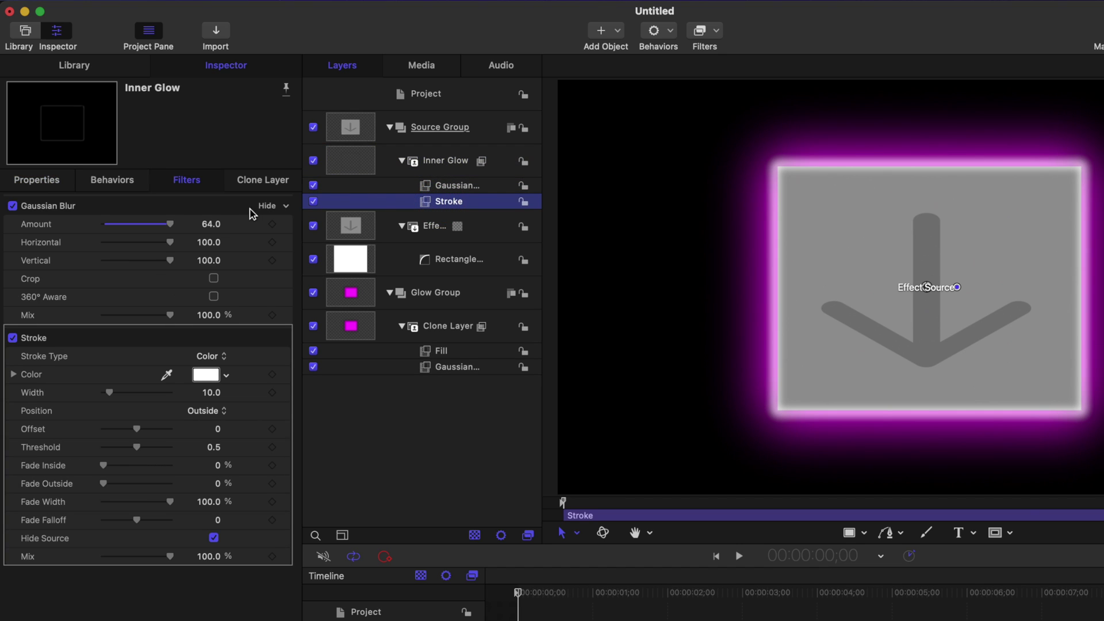
click(178, 407)
click(222, 447)
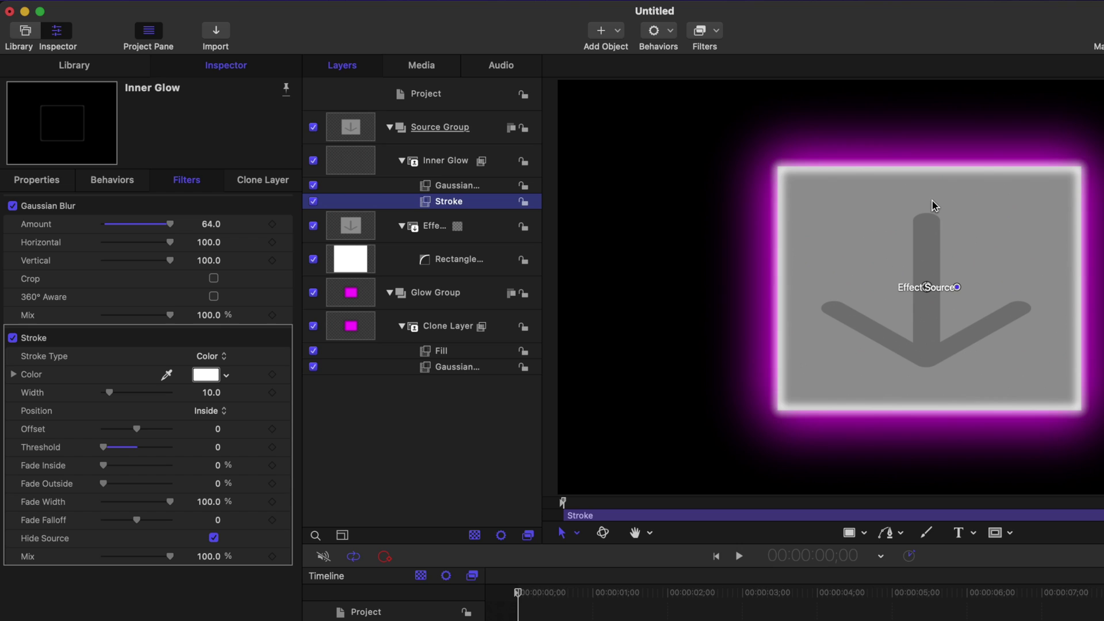
scroll(933, 205, up, 5)
scroll(873, 213, up, 3)
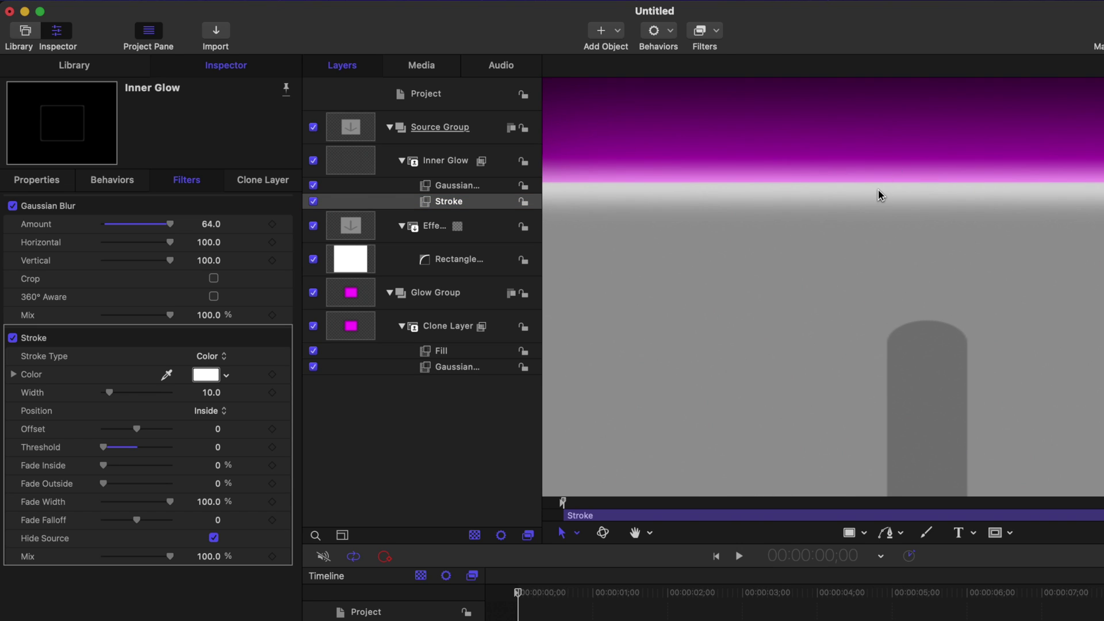
scroll(895, 202, down, 5)
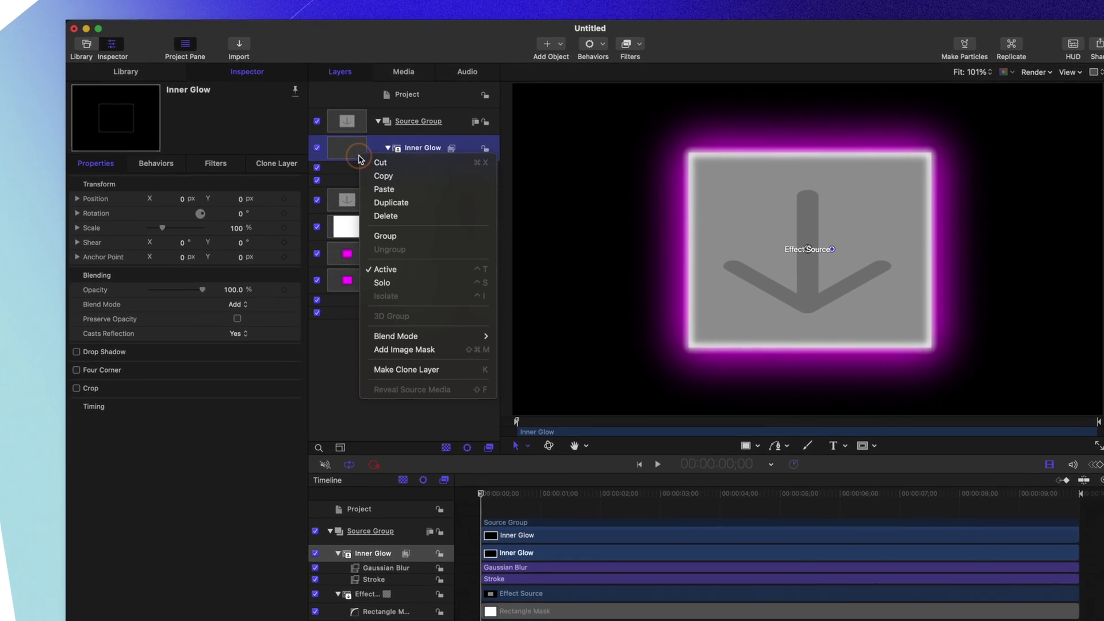
- Add an Image Mask to Inner Glow sourced from Effect Source, then show Effect Source again
click(454, 413)
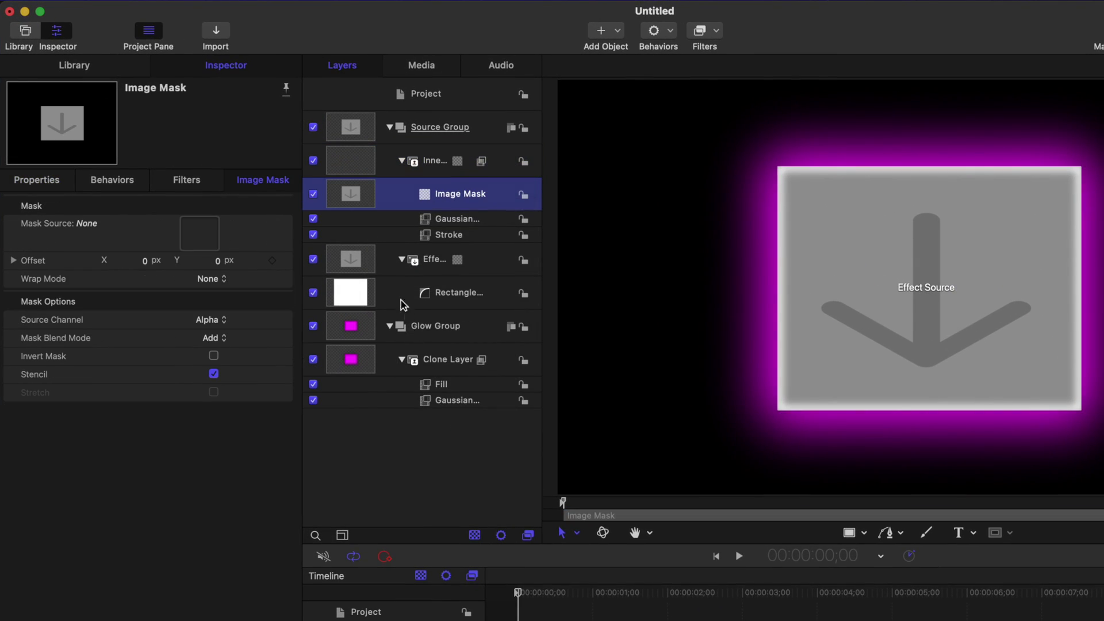
drag(365, 264, 193, 242)
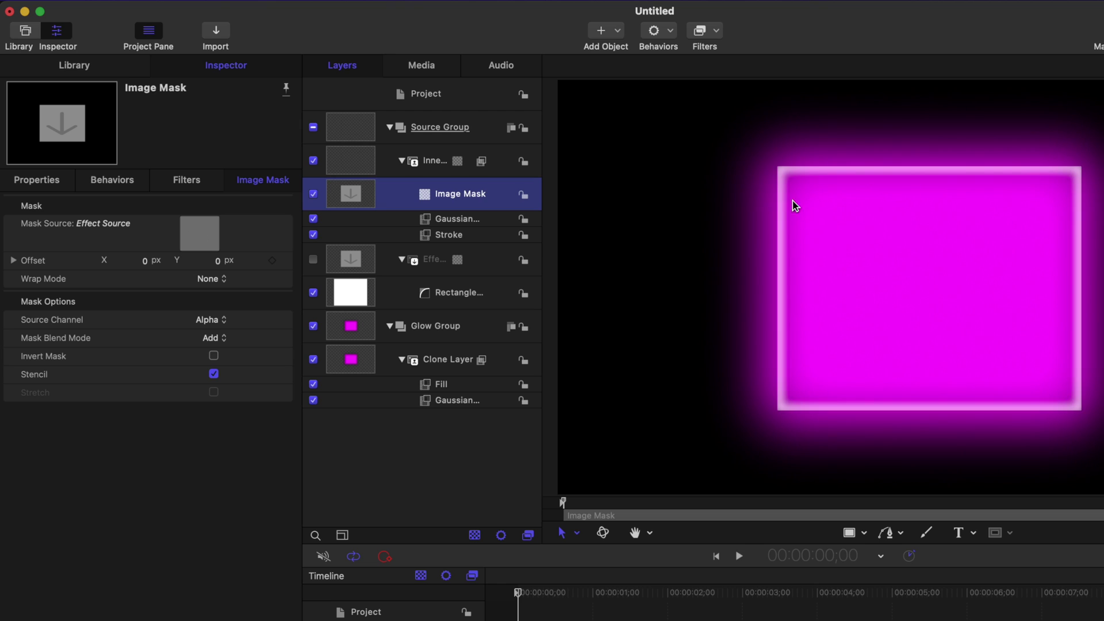
click(314, 260)
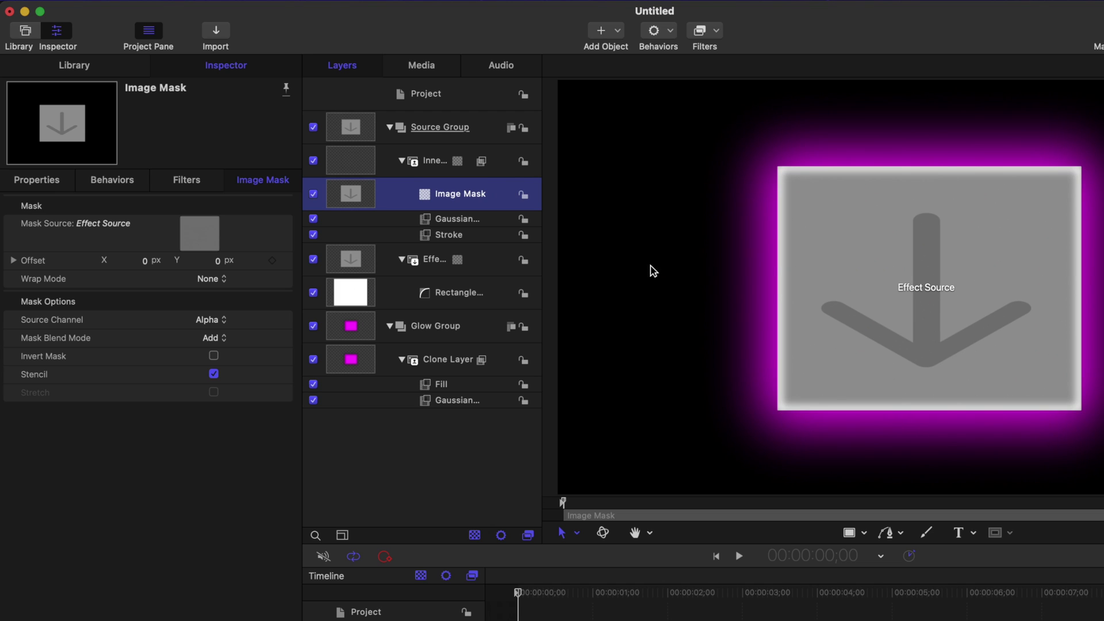
- Try several Inner Glow stroke colours, including orange, then set it back to white
click(477, 235)
click(213, 377)
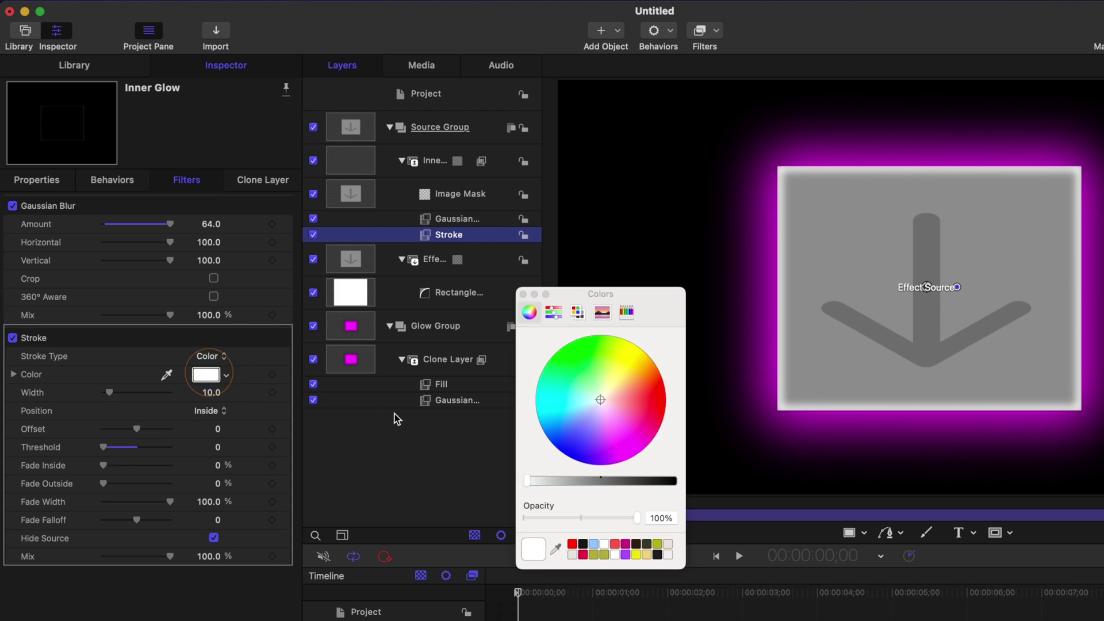
click(594, 439)
drag(594, 439, 490, 552)
click(658, 368)
click(668, 544)
key(Escape)
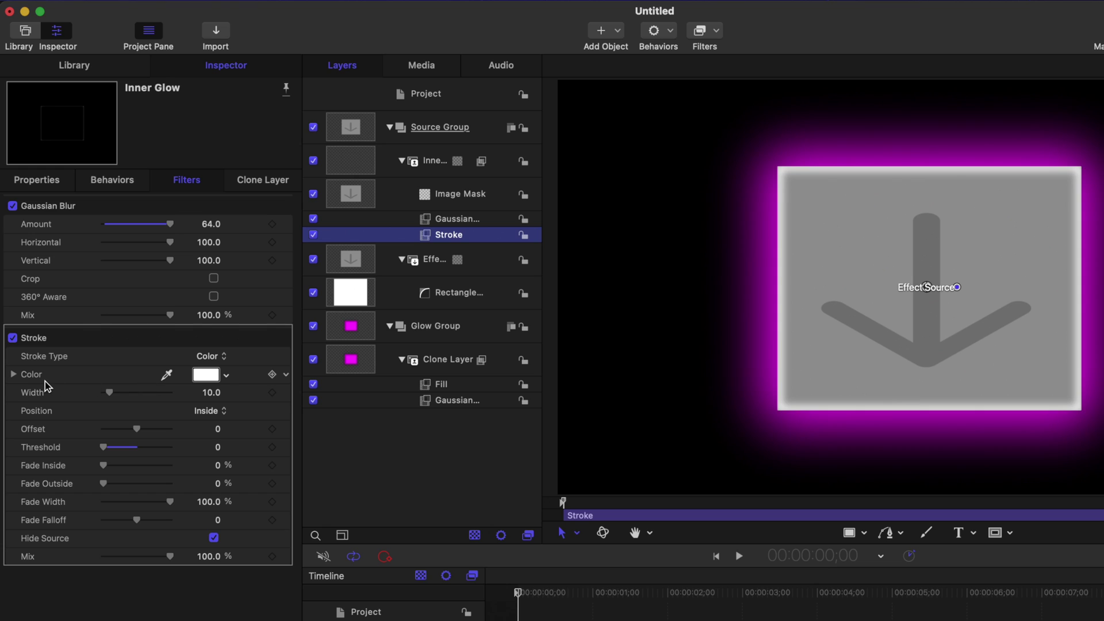
- Publish the Inner Glow's Stroke Color and Gaussian Blur Amount for Final Cut Pro
click(288, 374)
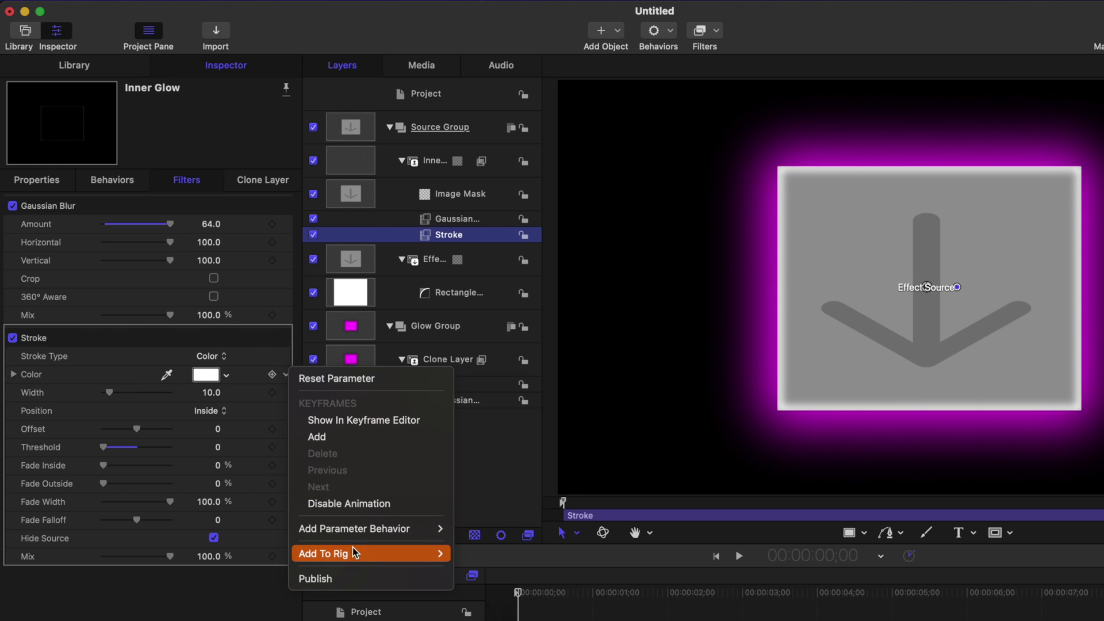
click(352, 580)
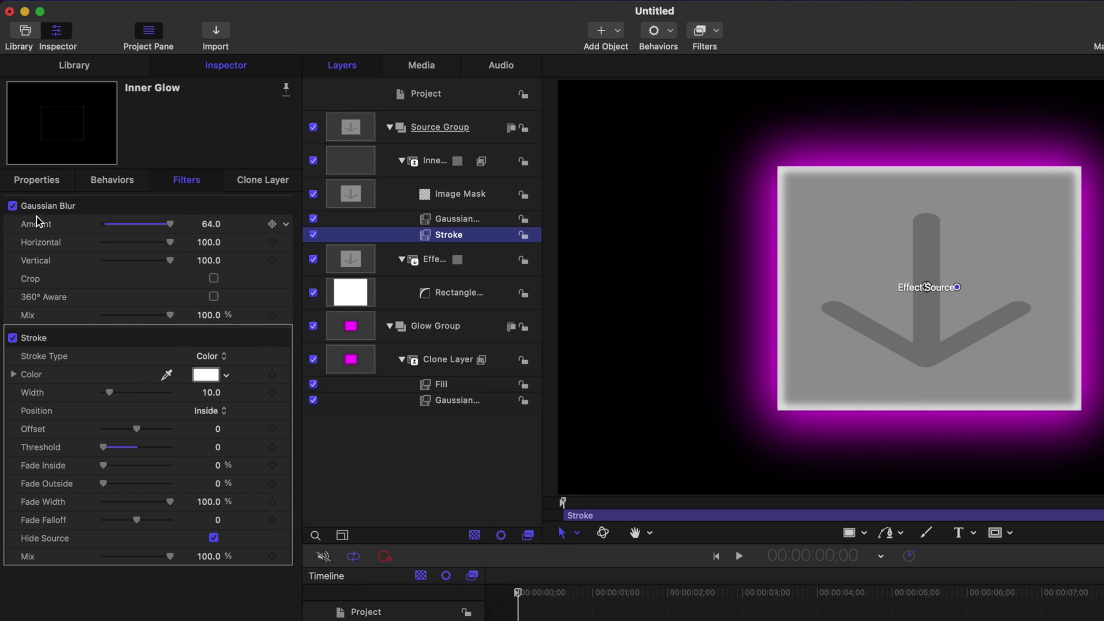
click(287, 224)
click(343, 426)
- Publish the glow Clone Layer's Opacity and its Fill filter's Color
key(F1)
click(365, 366)
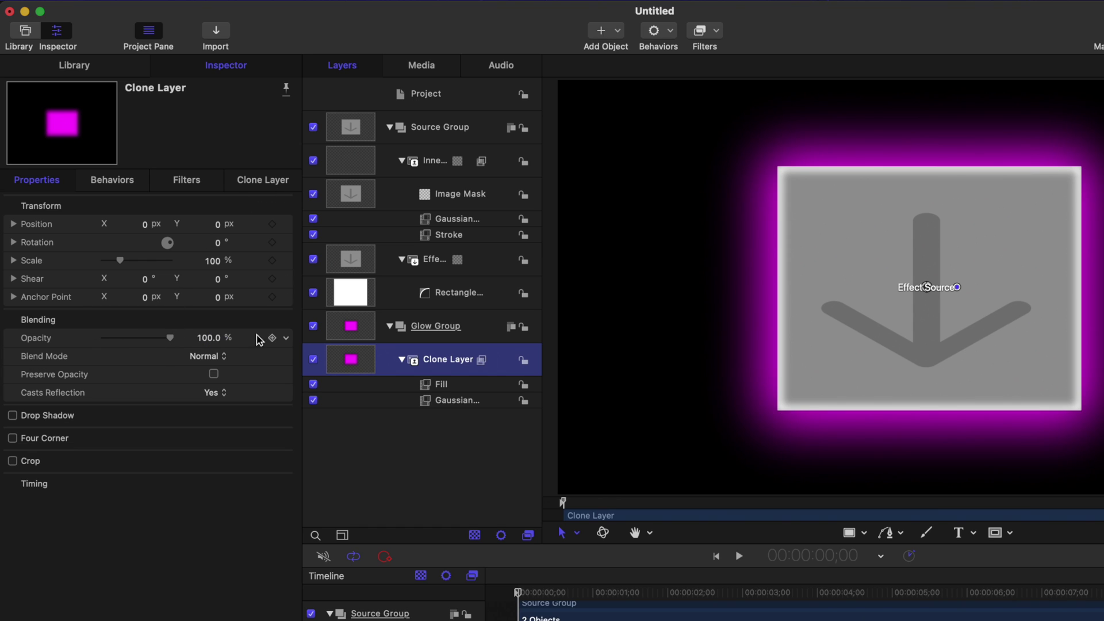
click(286, 338)
click(296, 547)
click(439, 383)
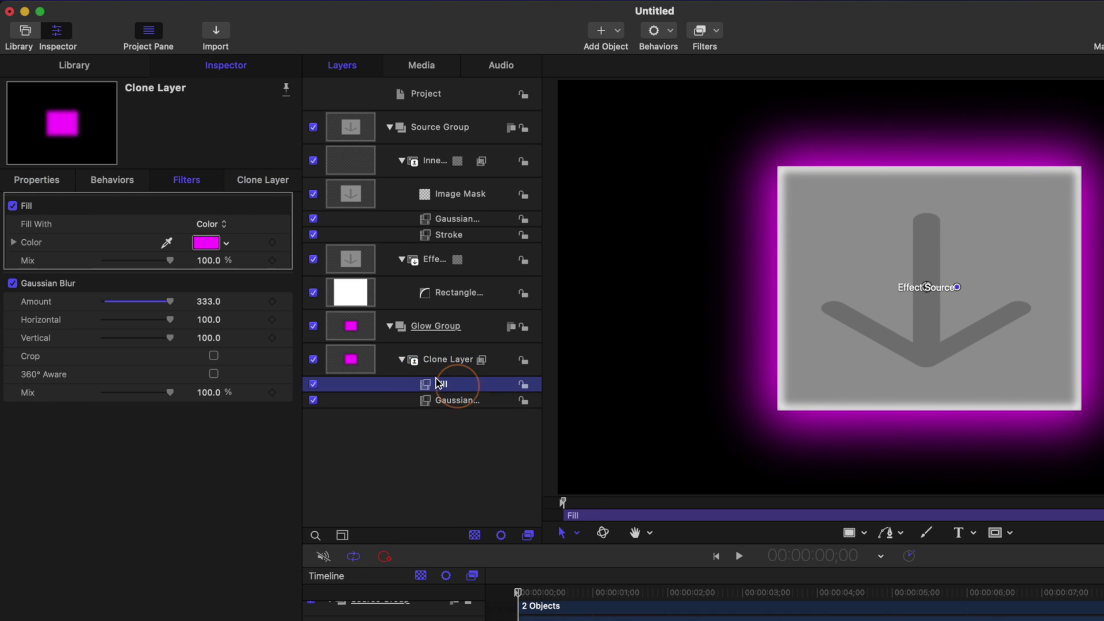
click(288, 245)
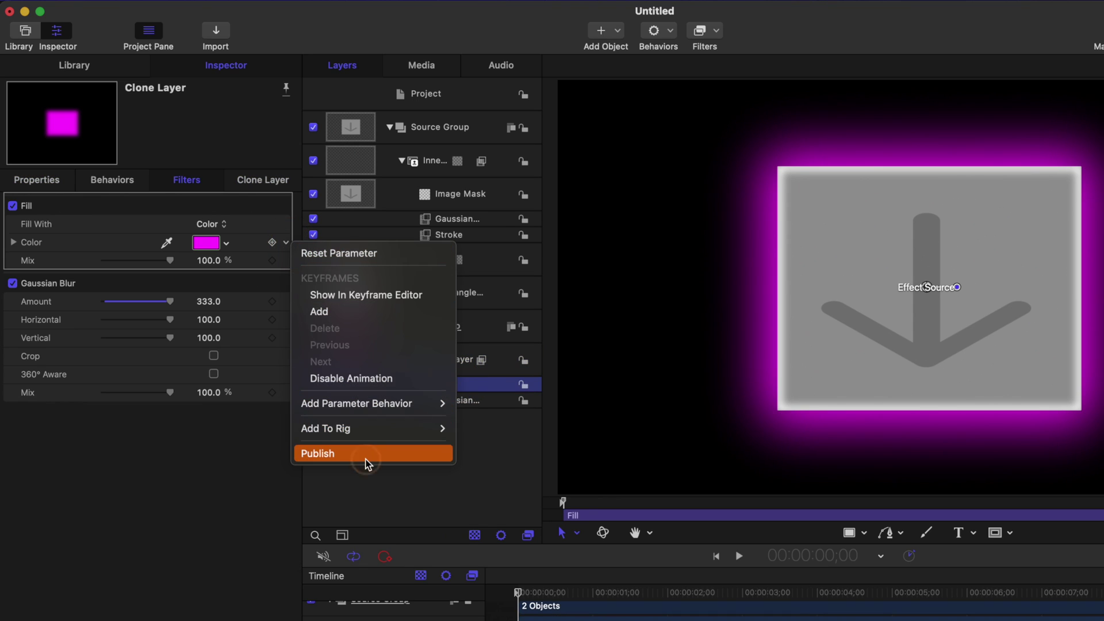
click(368, 455)
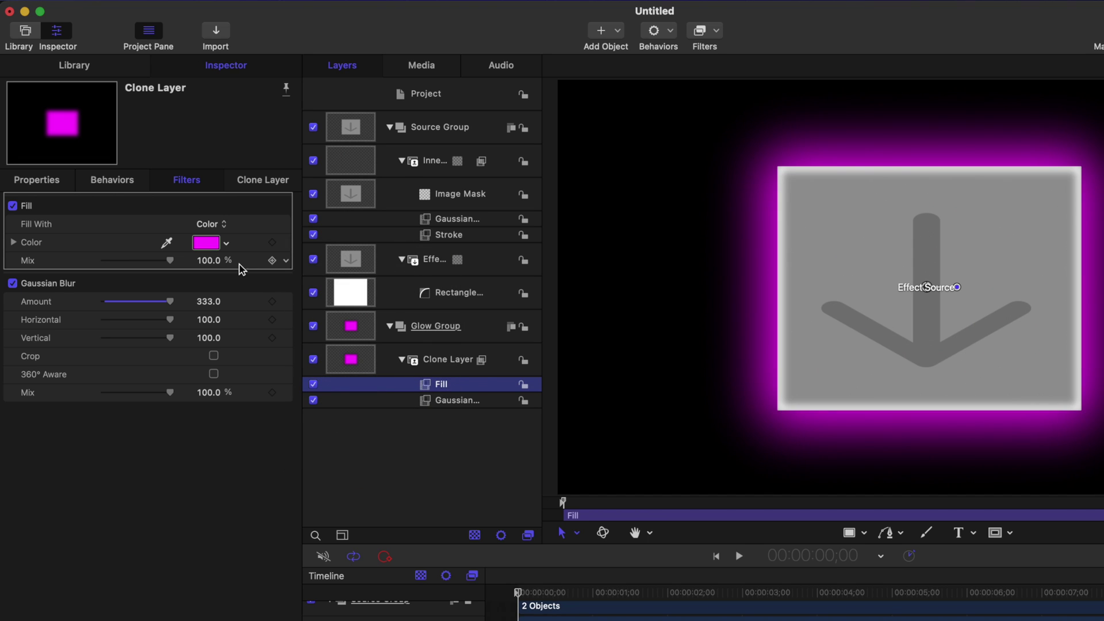
- Try a gradient fill, then publish Fill With, Gradient and the glow's Gaussian Blur Amount
click(218, 223)
click(222, 243)
click(286, 224)
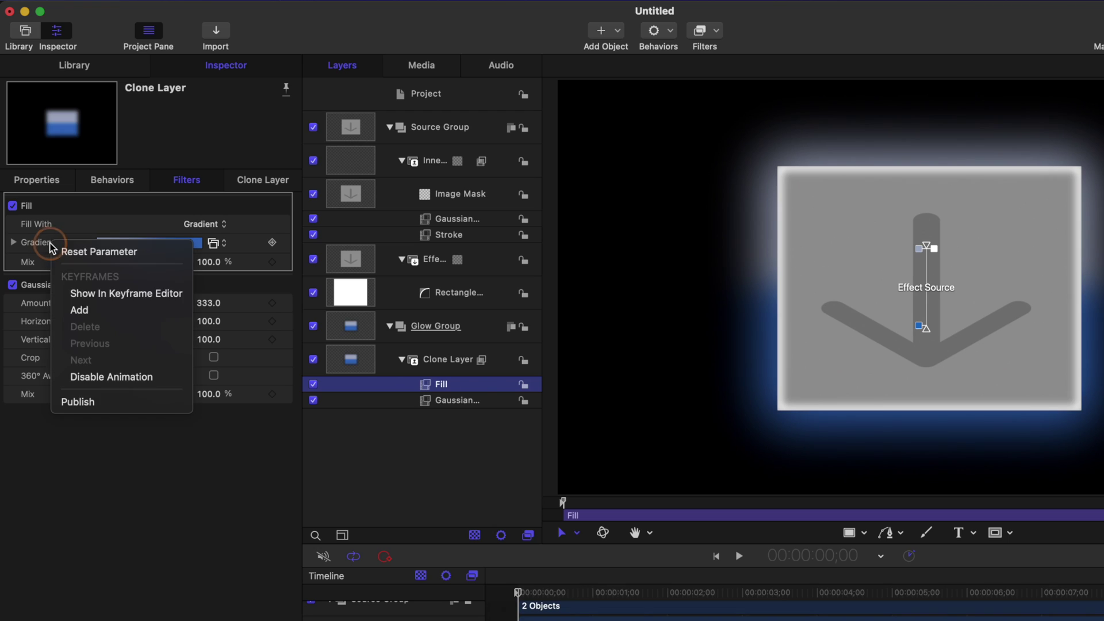
click(88, 401)
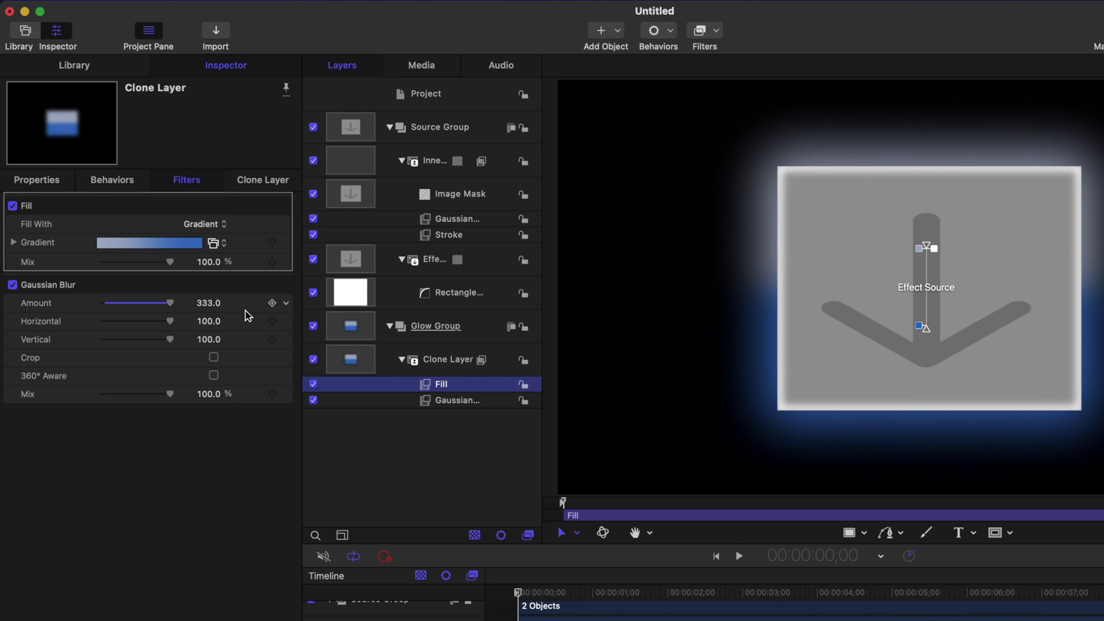
click(210, 307)
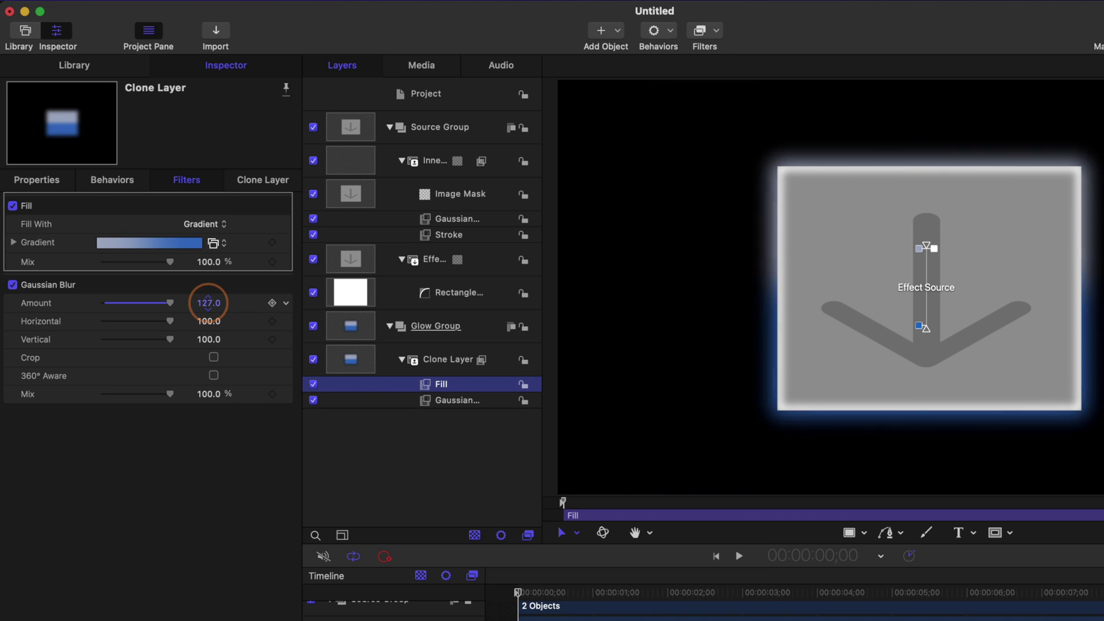
right_click(293, 303)
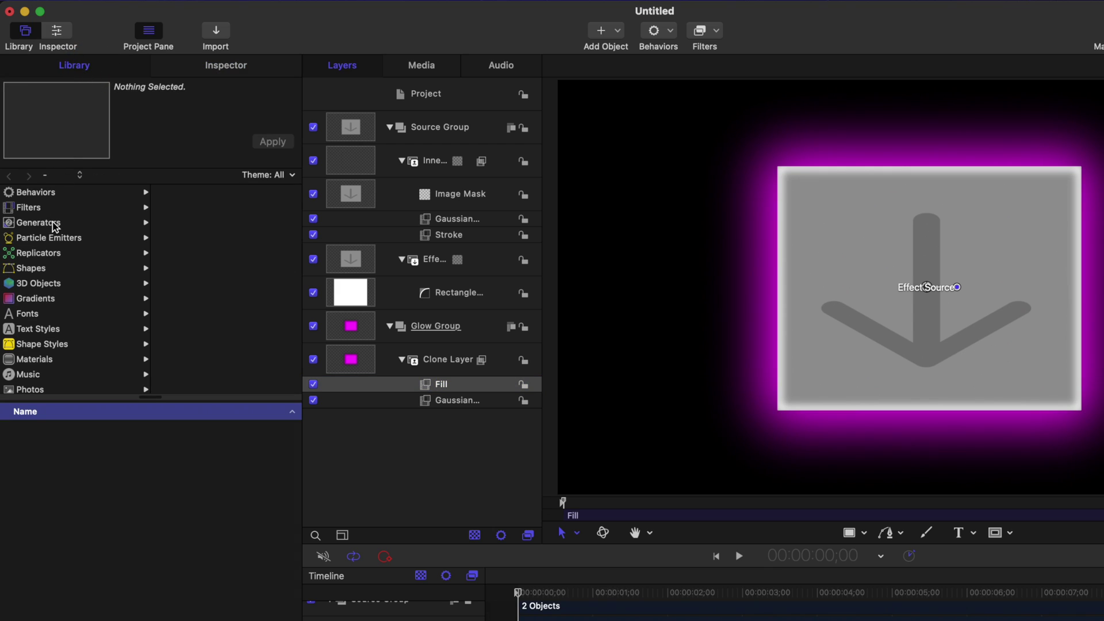
- Drag the Clouds generator into the Glow Group, set its Speed to 2.0, and expand Offset
click(56, 224)
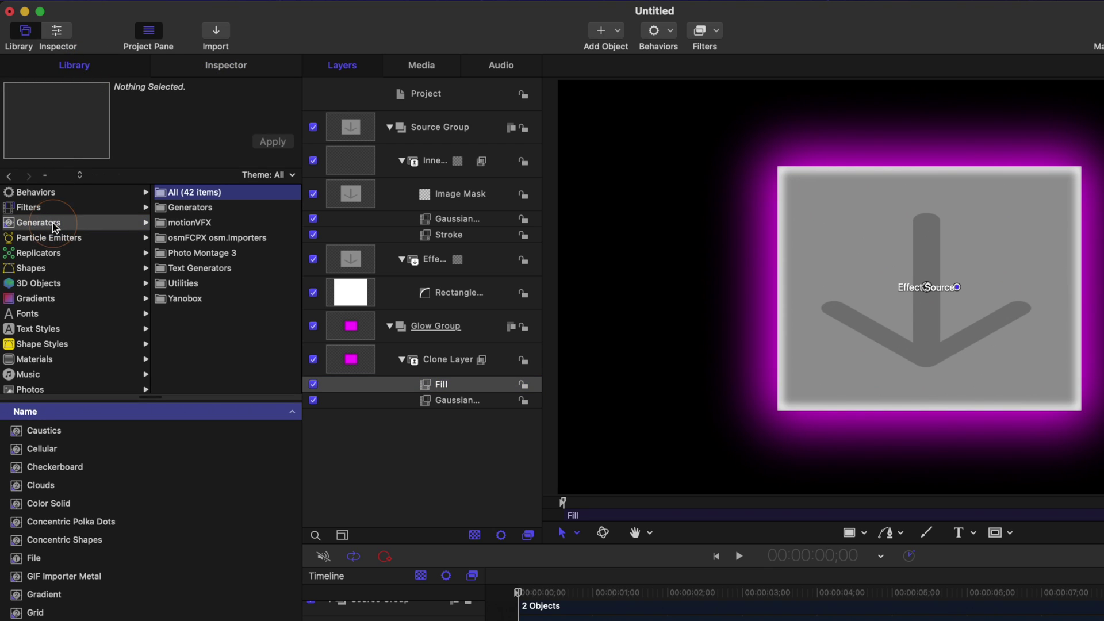
click(56, 487)
drag(56, 487, 450, 344)
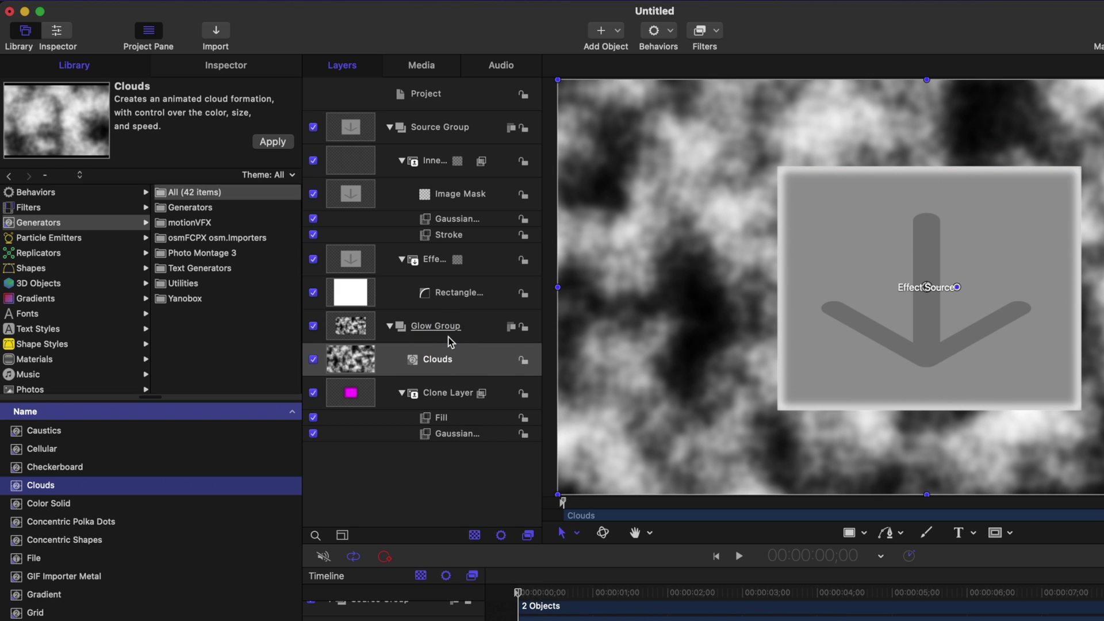
click(222, 69)
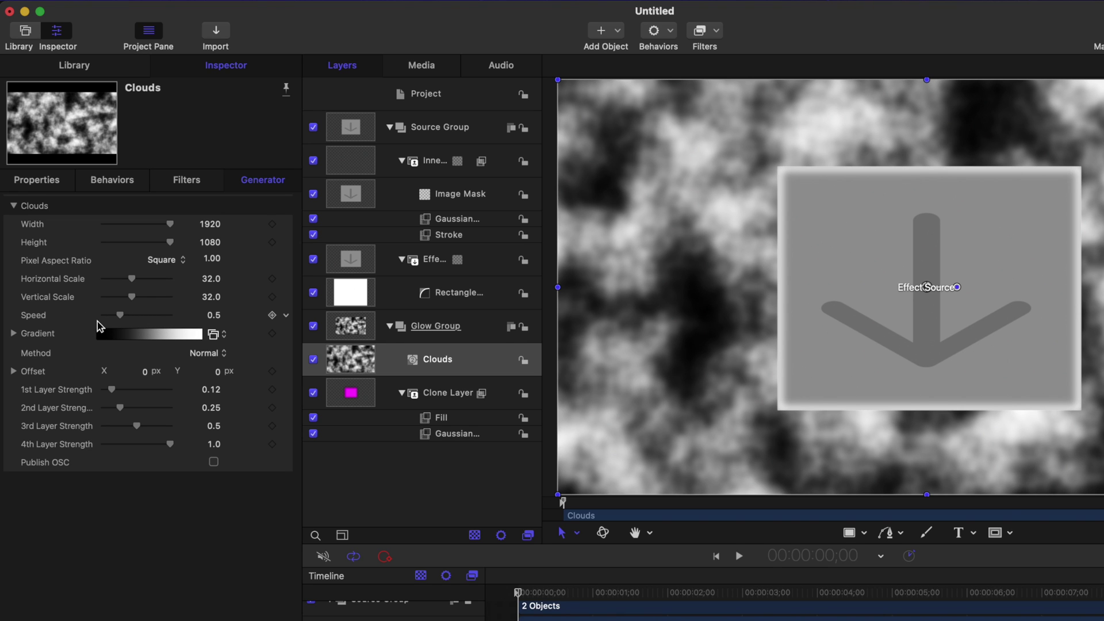
drag(121, 315, 301, 309)
key(space)
mouse_move(170, 315)
mouse_down()
mouse_move(110, 316)
mouse_move(173, 315)
mouse_up()
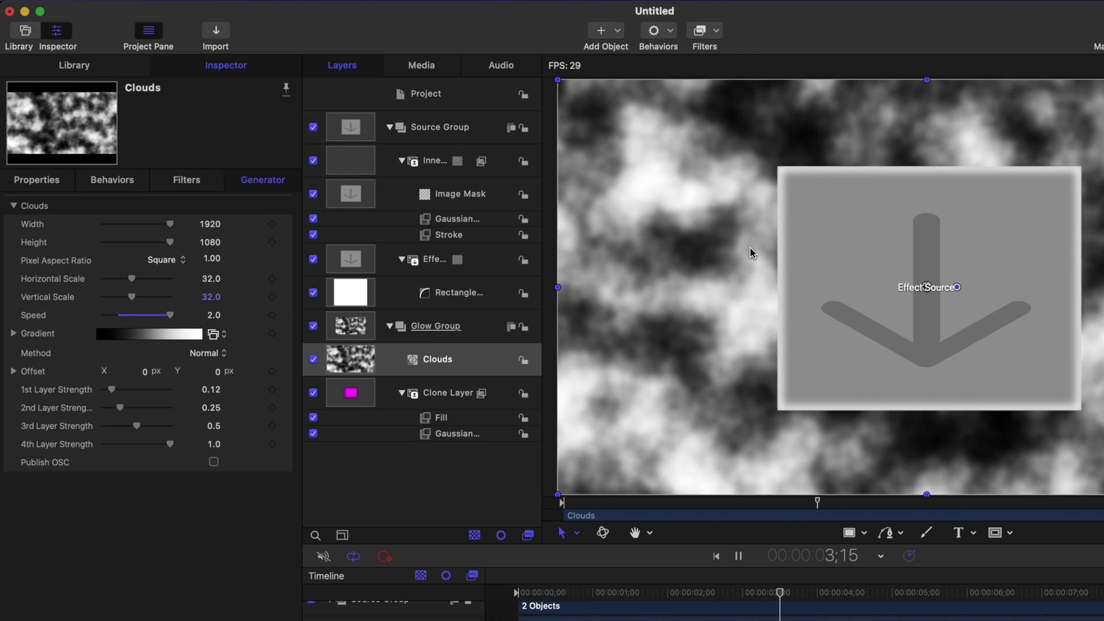
key(space)
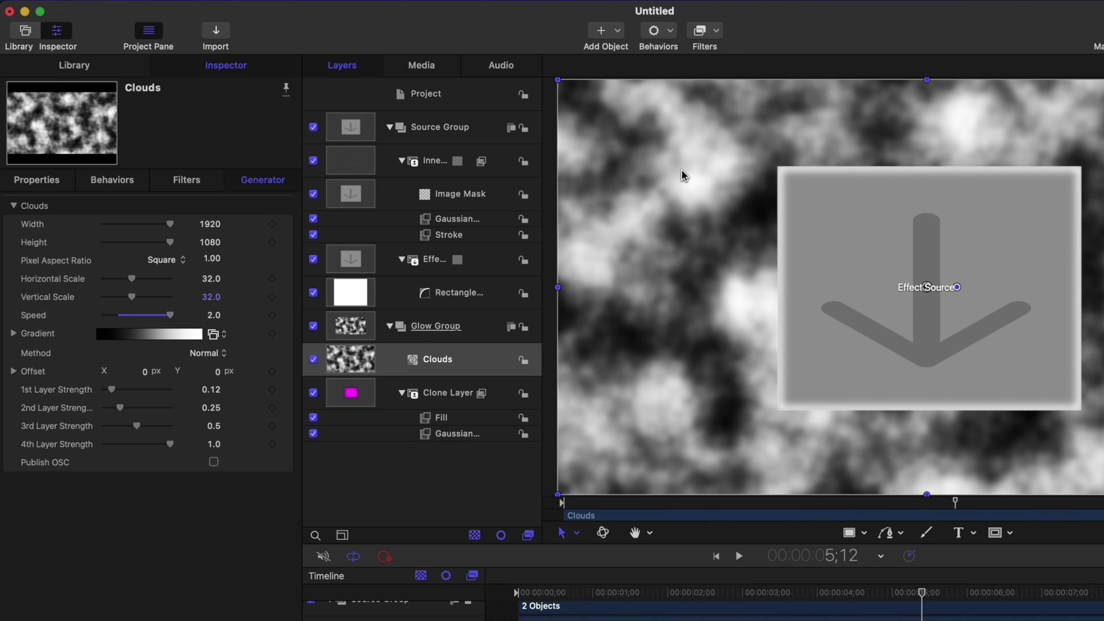
click(10, 371)
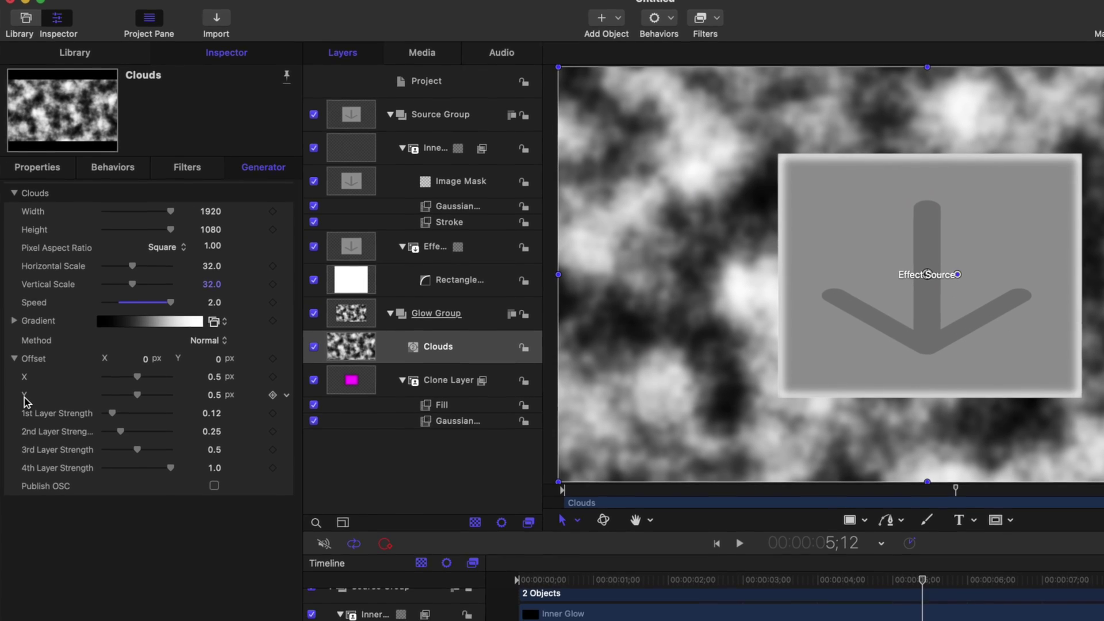
- Drive the Clouds Offset Y with a Rate behavior of 0.1 and preview the drift
right_click(25, 413)
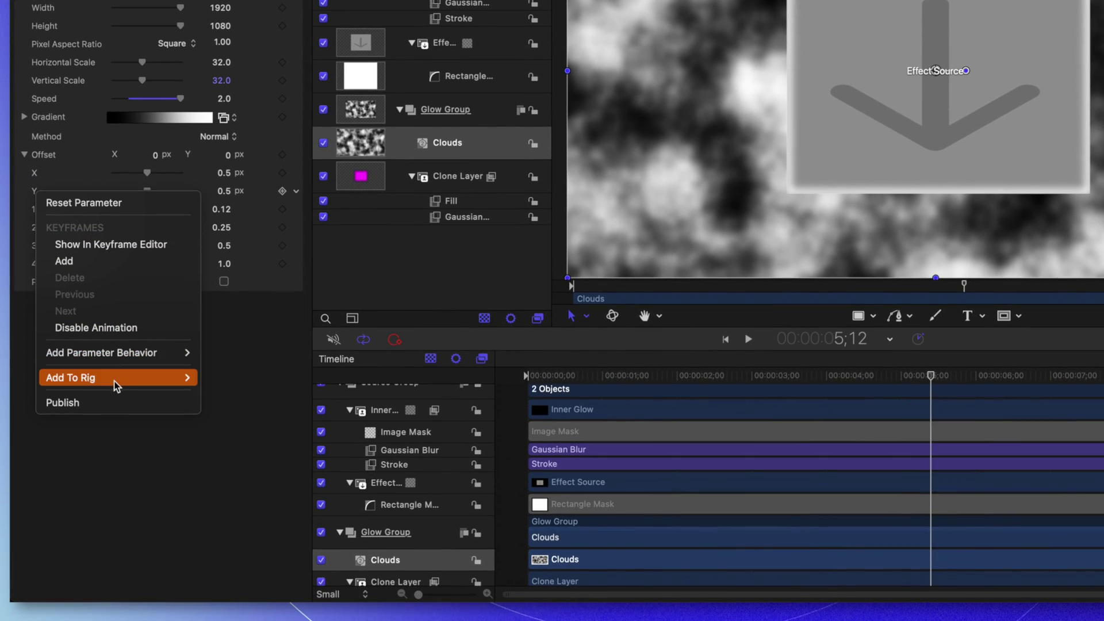
mouse_move(144, 353)
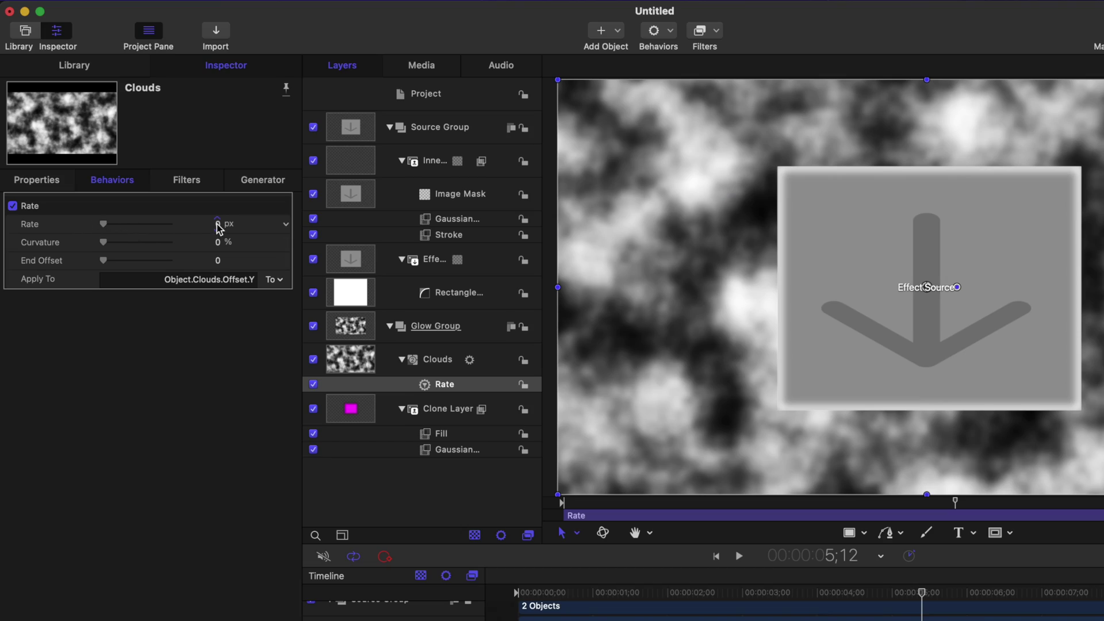
click(213, 225)
text(0.1)
key(Return)
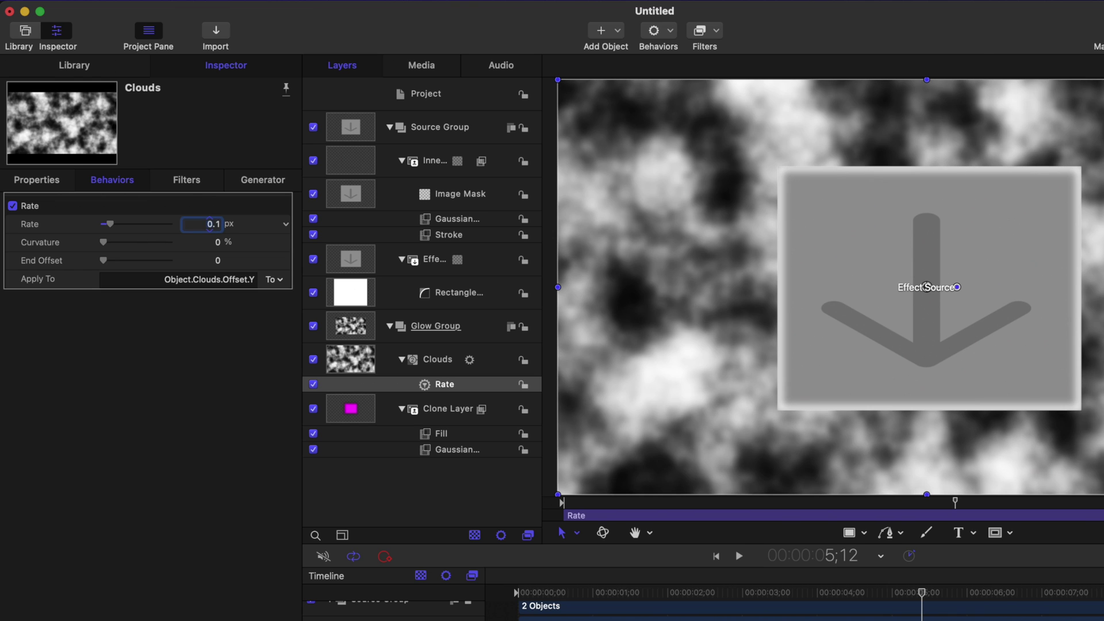
key(space)
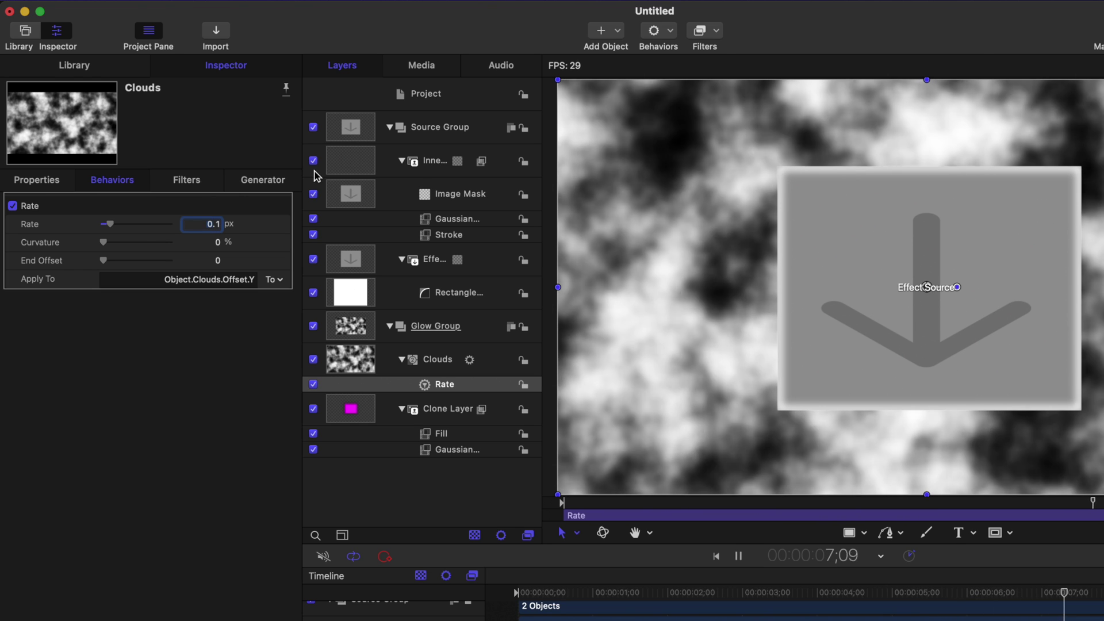
key(space)
- Raise the Rate to 0.2, preview it, and switch off the Clouds layer's visibility
click(222, 225)
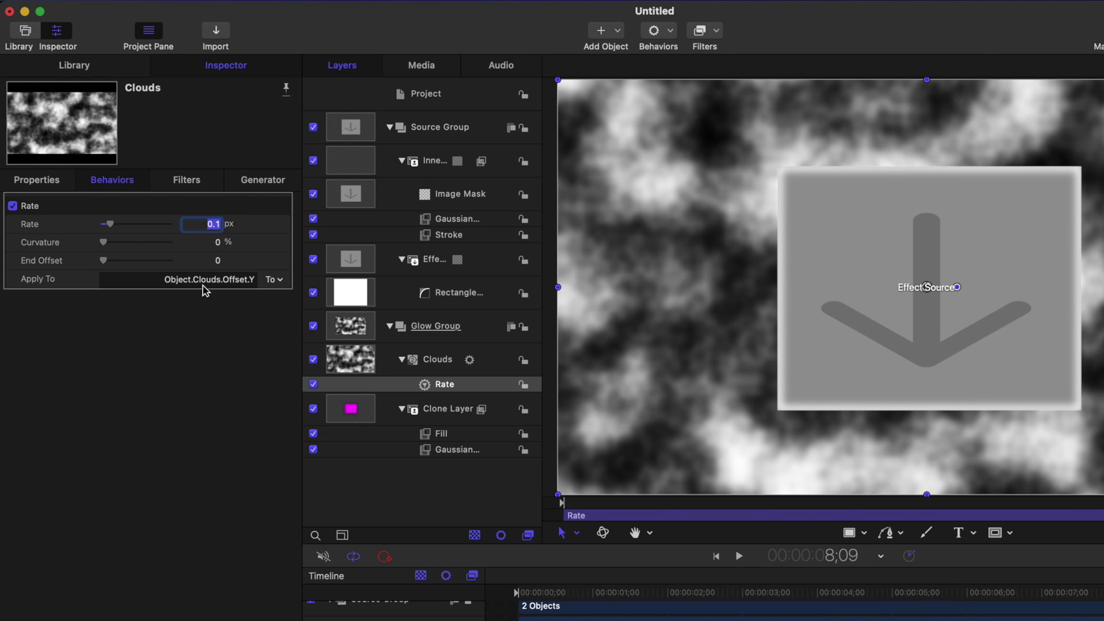
text(0.2)
key(Return)
key(space)
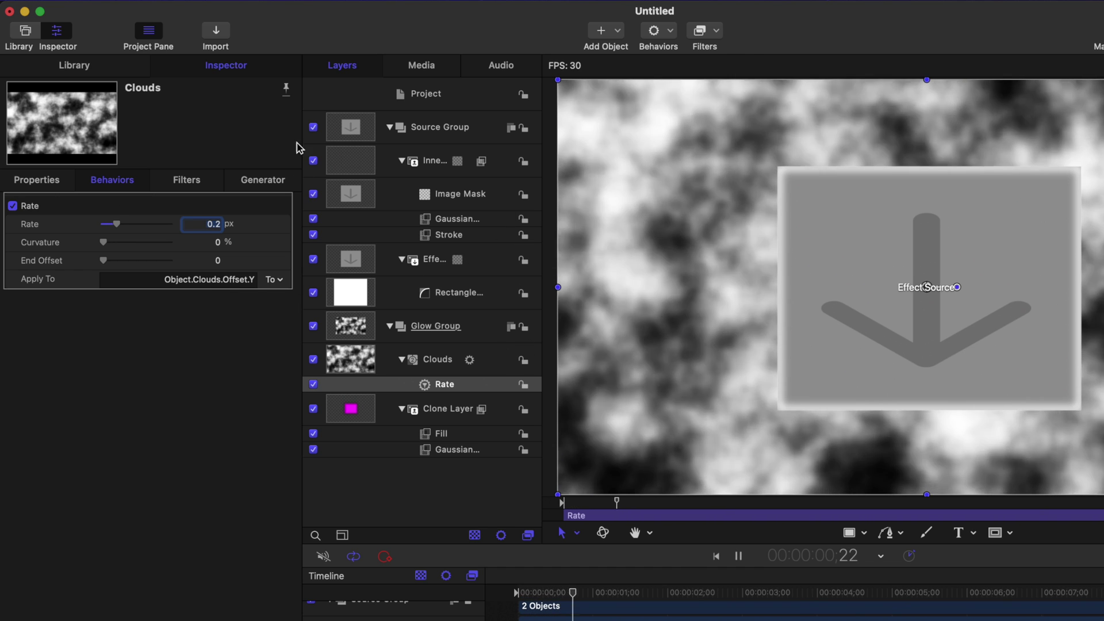
key(space)
click(315, 360)
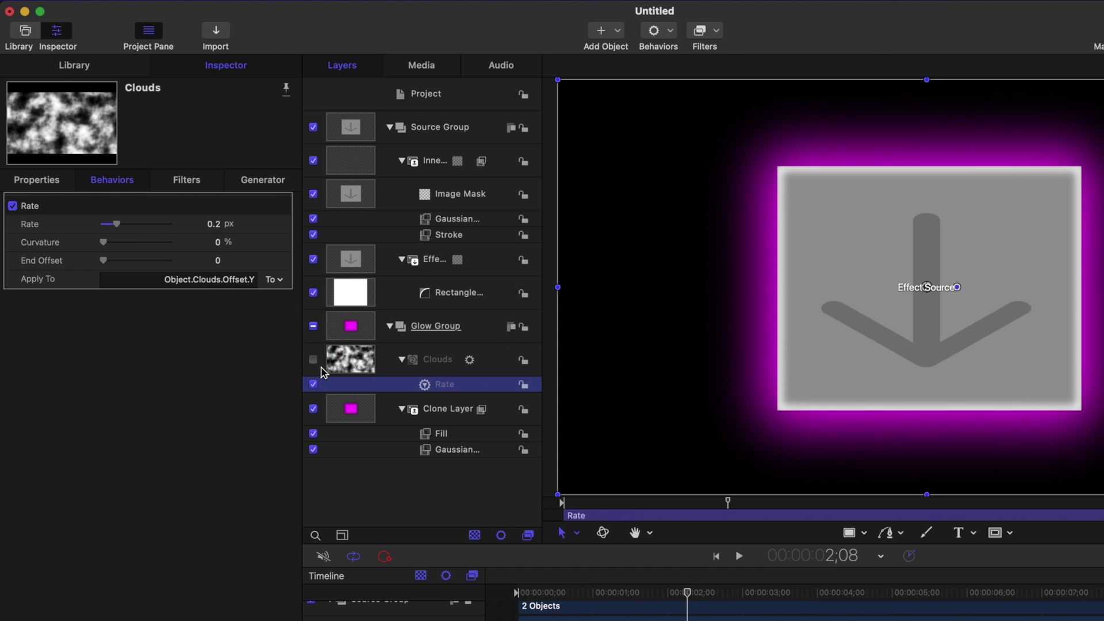
- Add a Distortion > Bump Map filter to the Clone Layer with Clouds as its Map Image
click(351, 360)
click(350, 409)
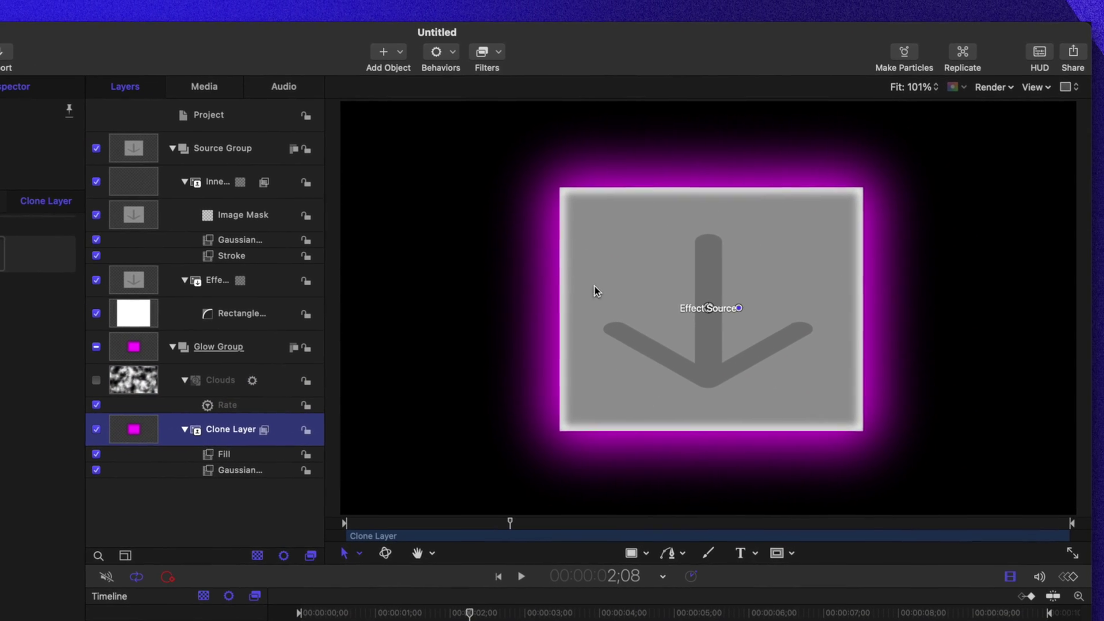
click(486, 60)
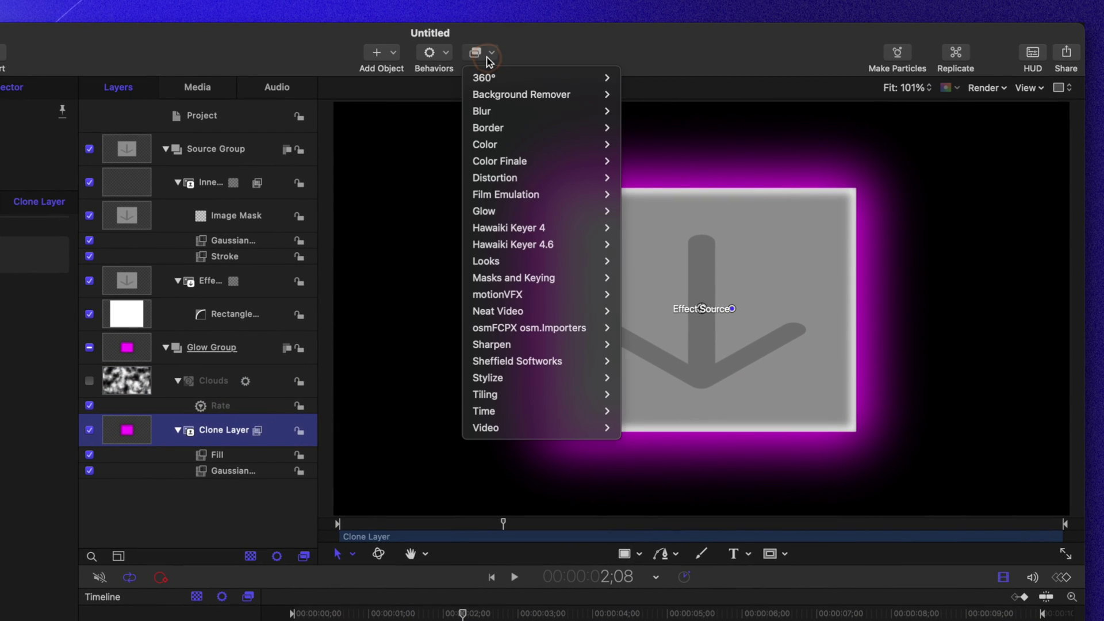
mouse_move(532, 193)
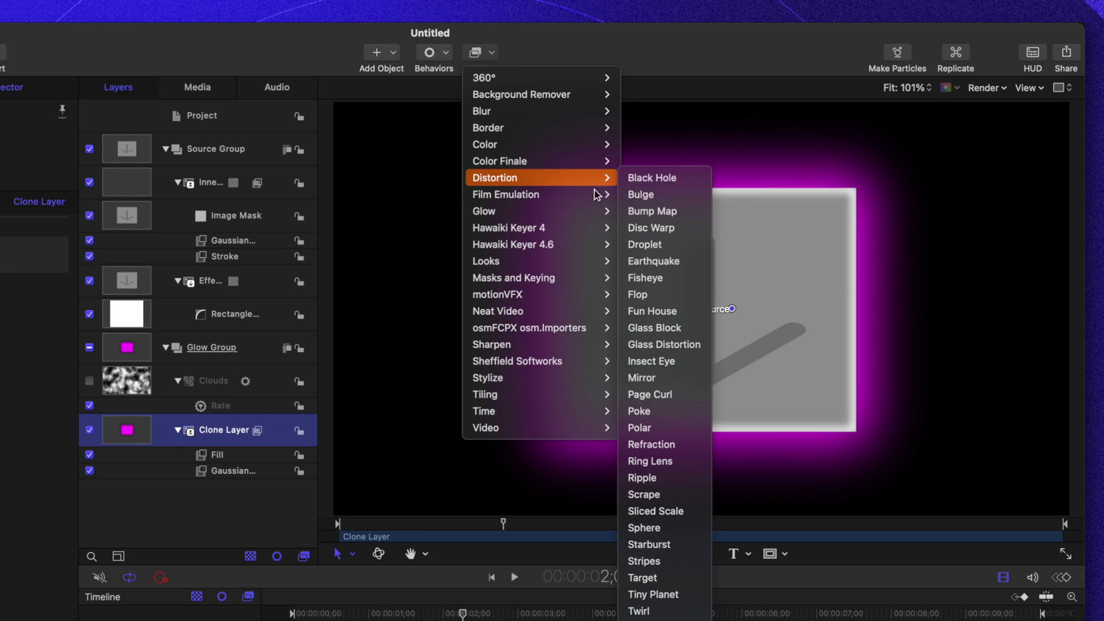
click(665, 211)
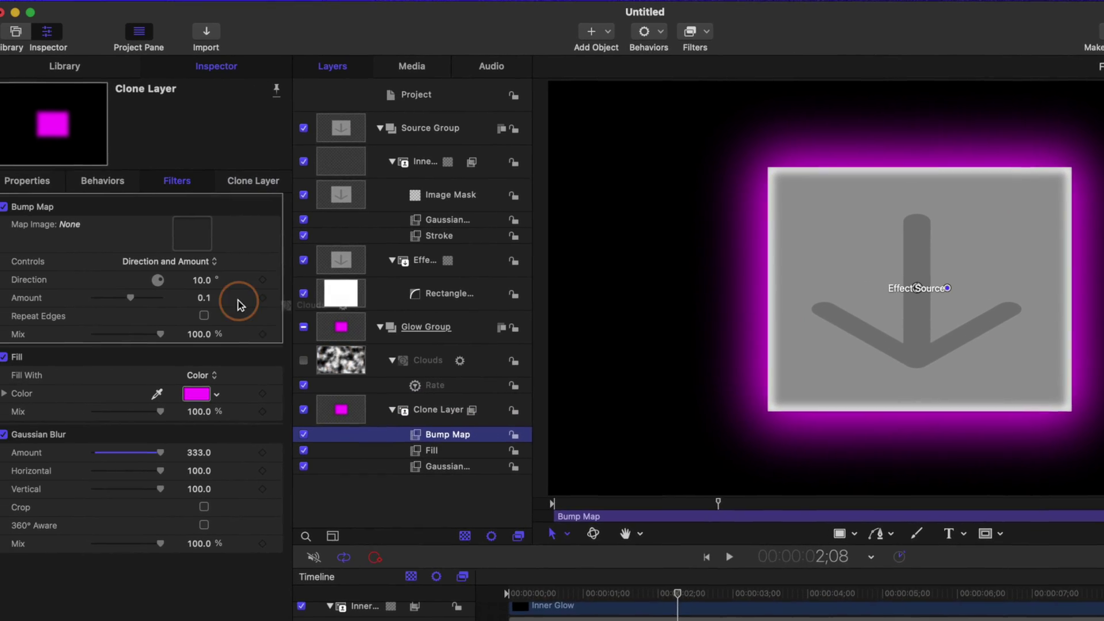
drag(238, 300, 198, 237)
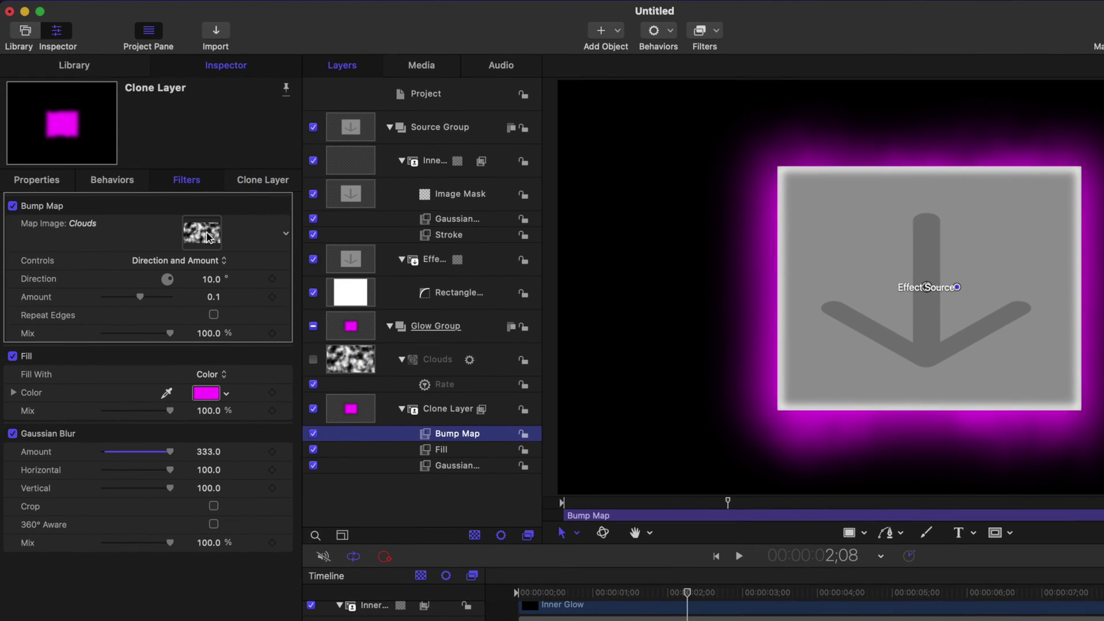
key(space)
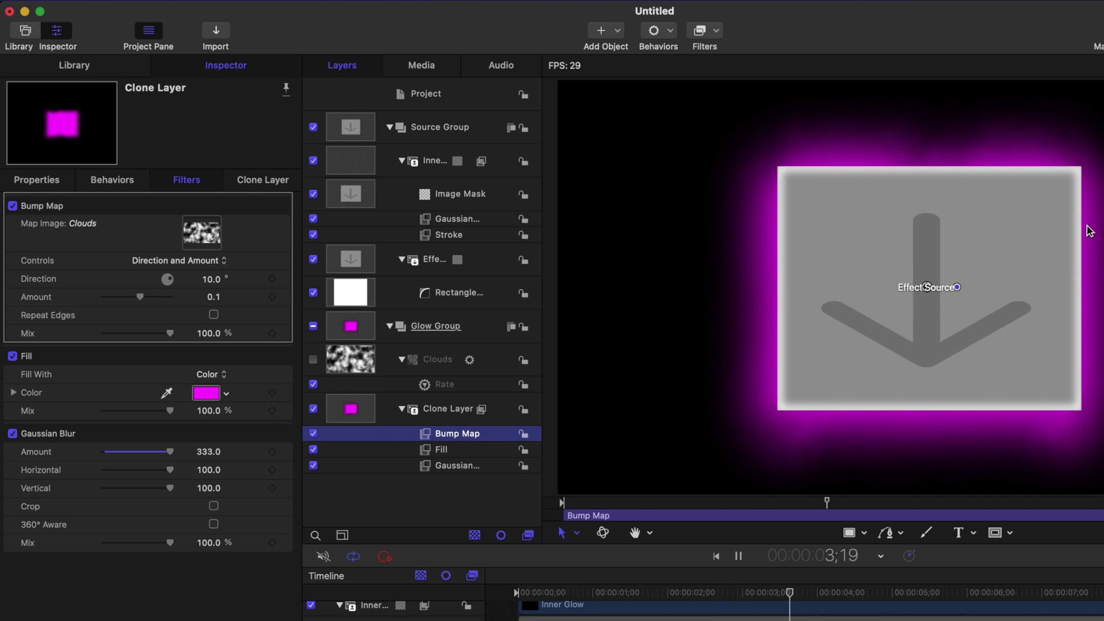
key(space)
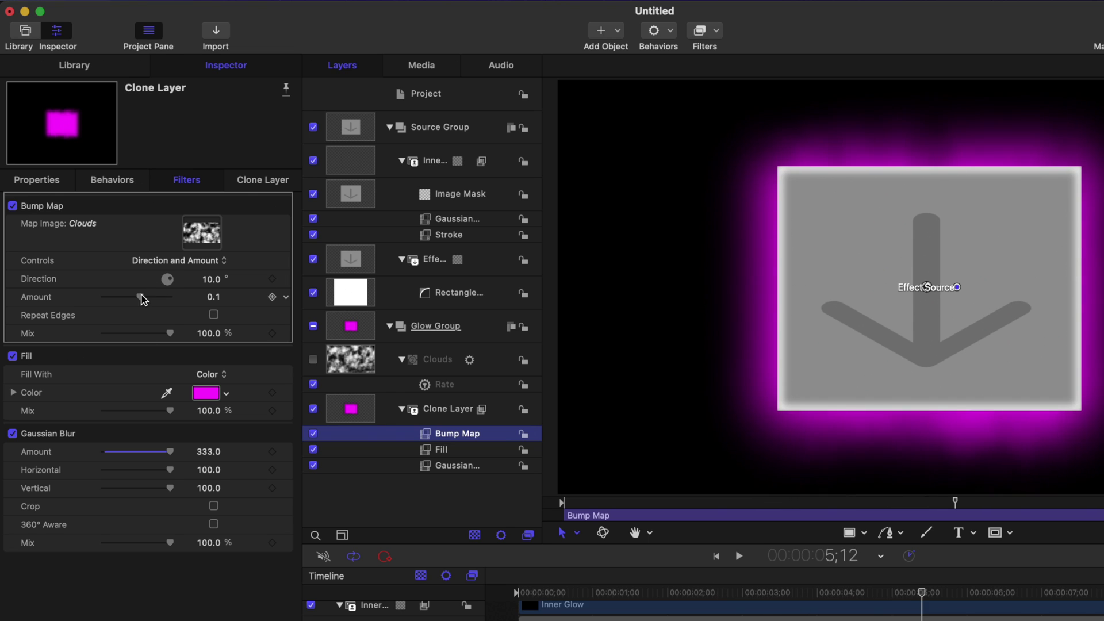
- Set the Bump Map Amount to 0.19 and Direction to 62.7°
drag(140, 297, 144, 299)
key(space)
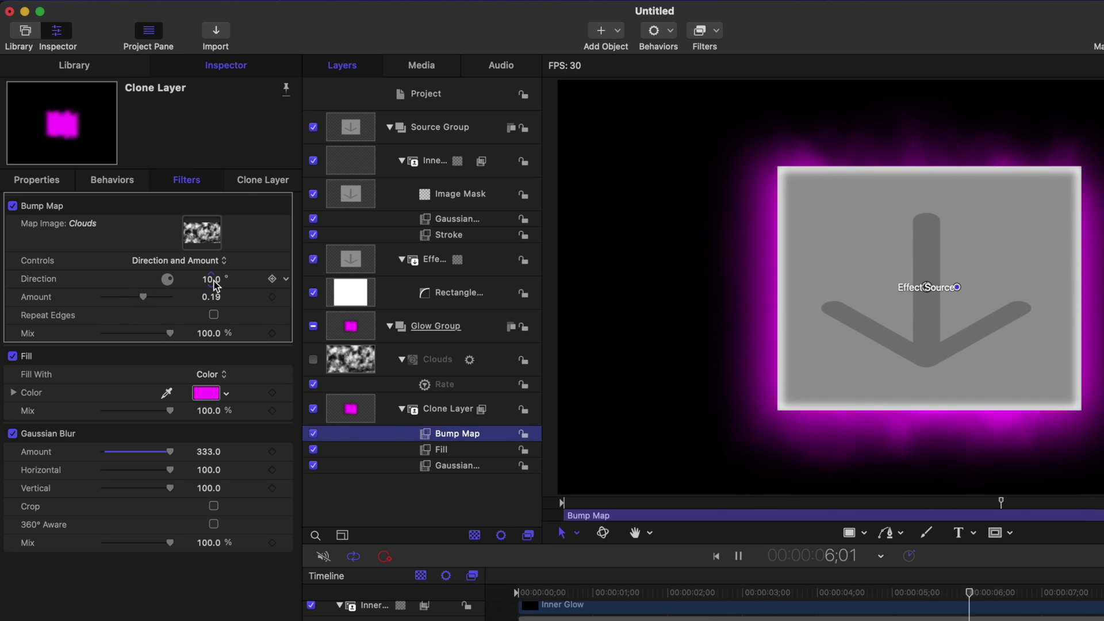
key(space)
drag(212, 281, 211, 274)
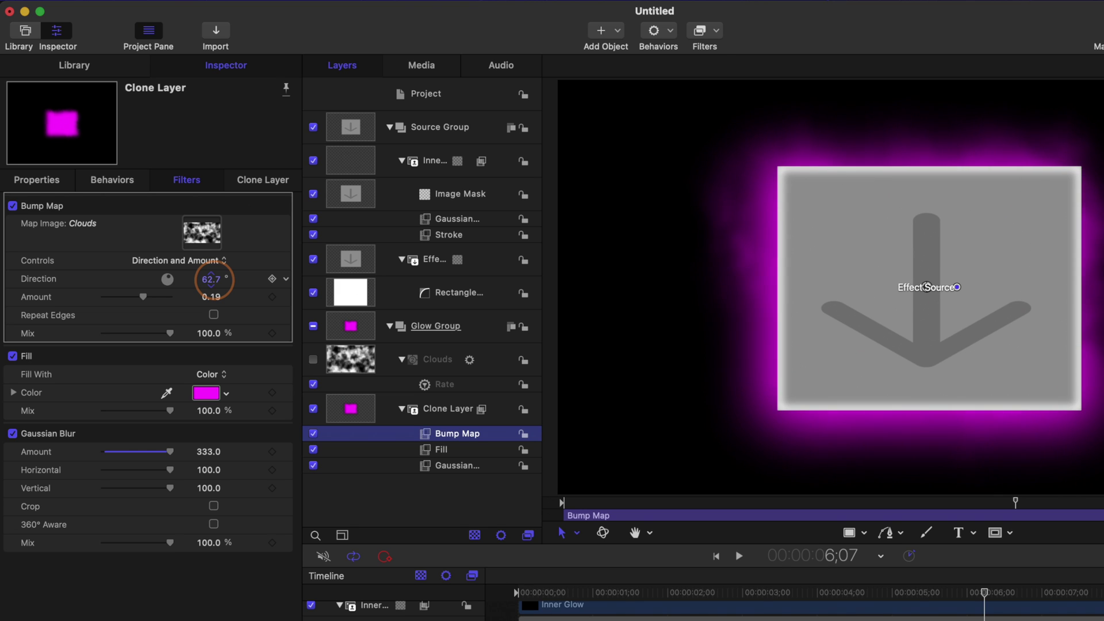
key(space)
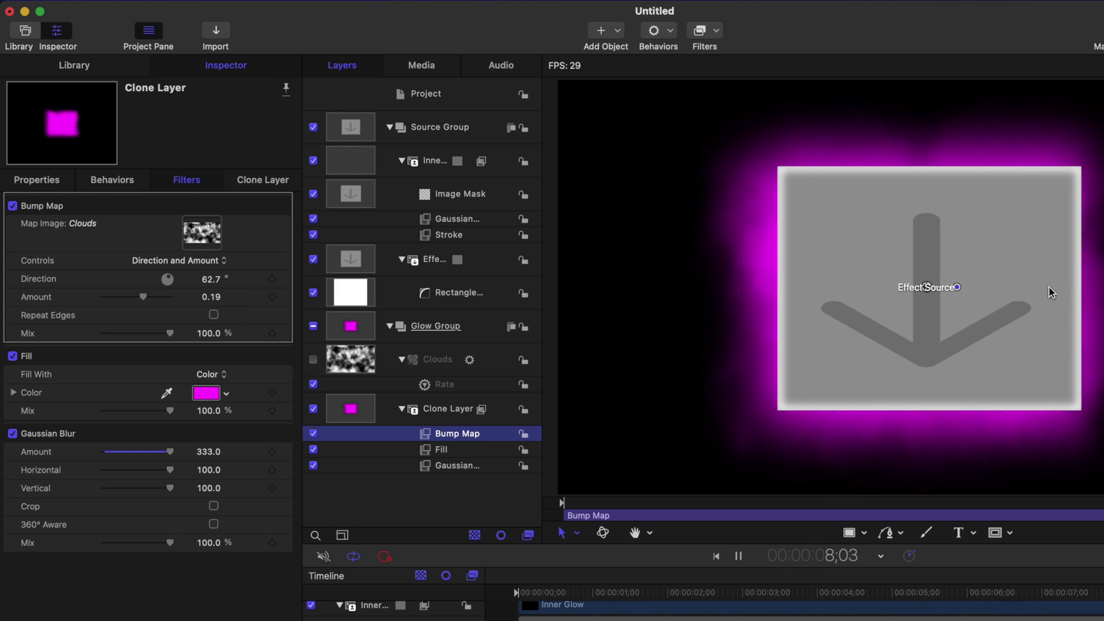
- Delete the Rectangle Mask layer
key(space)
click(360, 291)
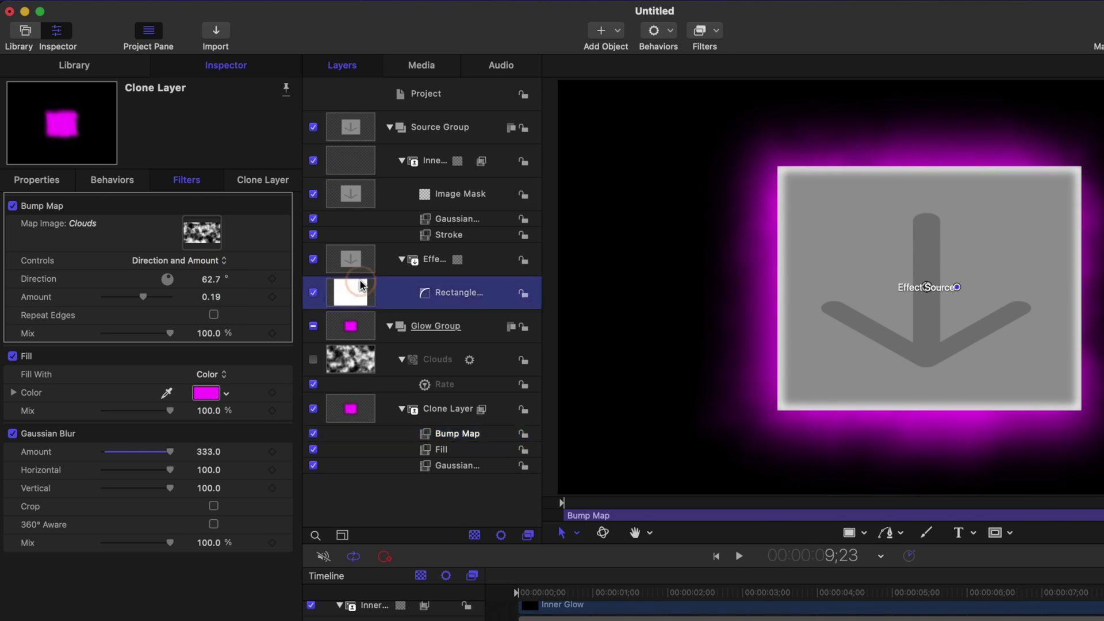
key(Delete)
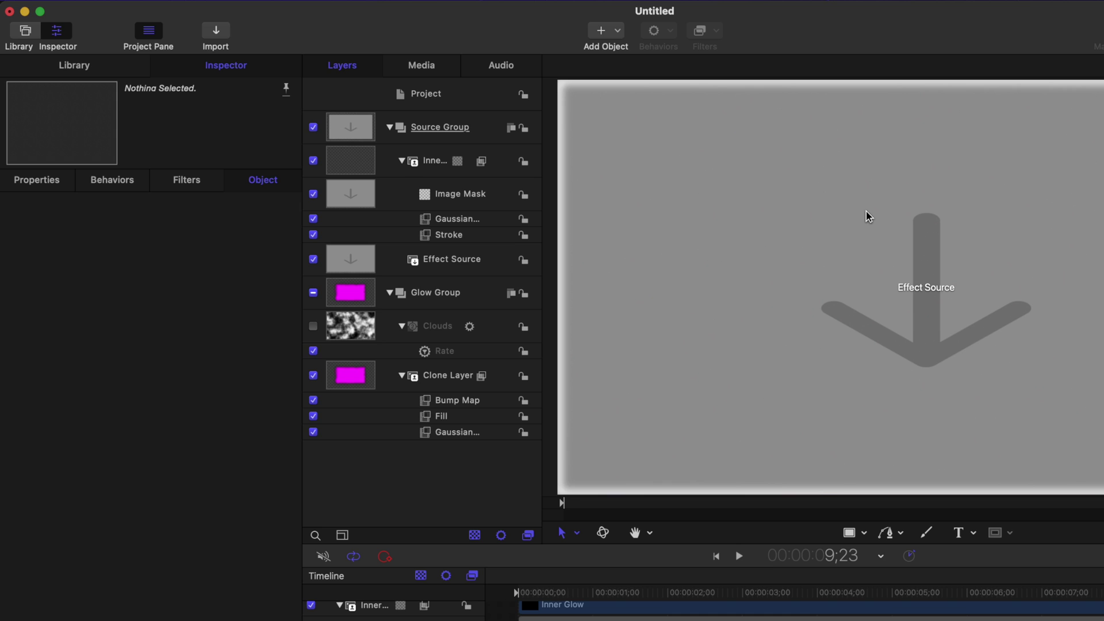
- Publish the effect as the template 'Smokey Glow' in the Tutorials category
key(super+s)
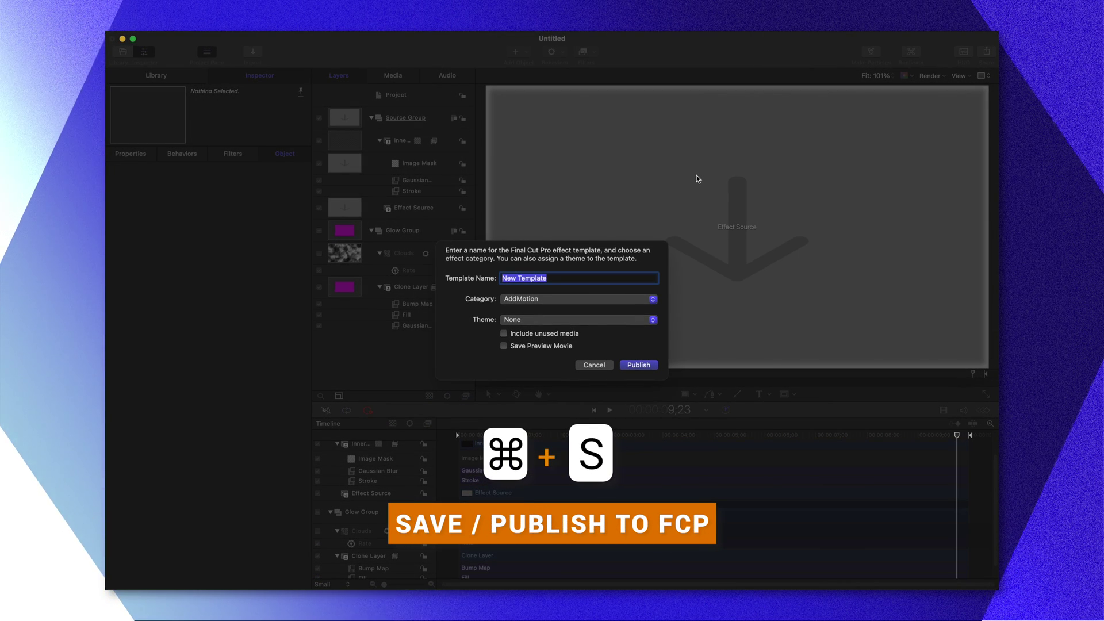
text(Smokey Glow)
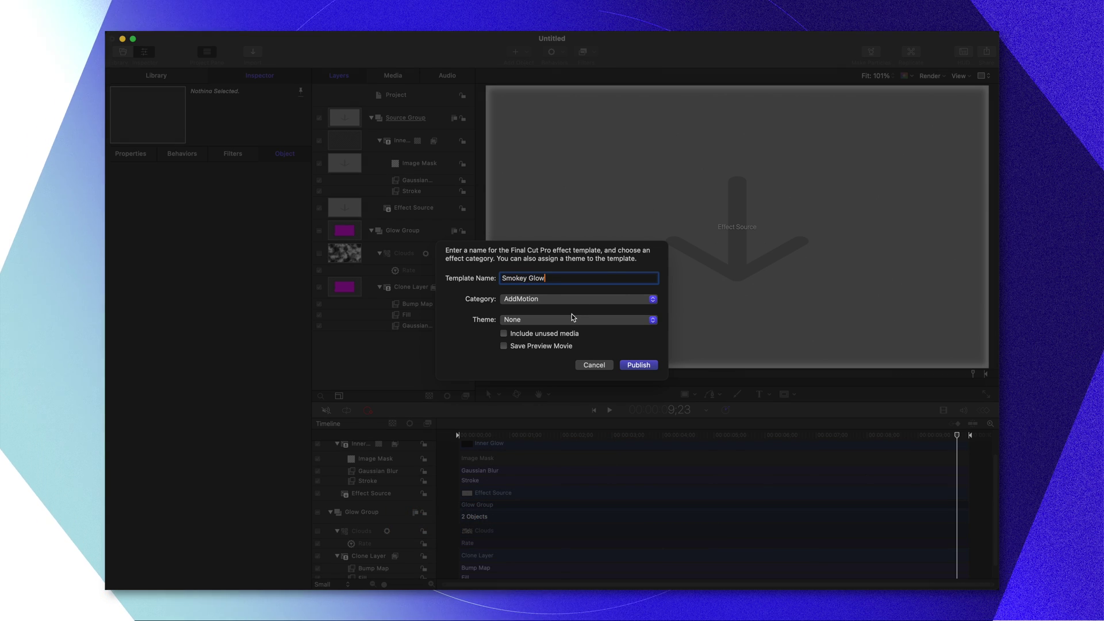
click(572, 299)
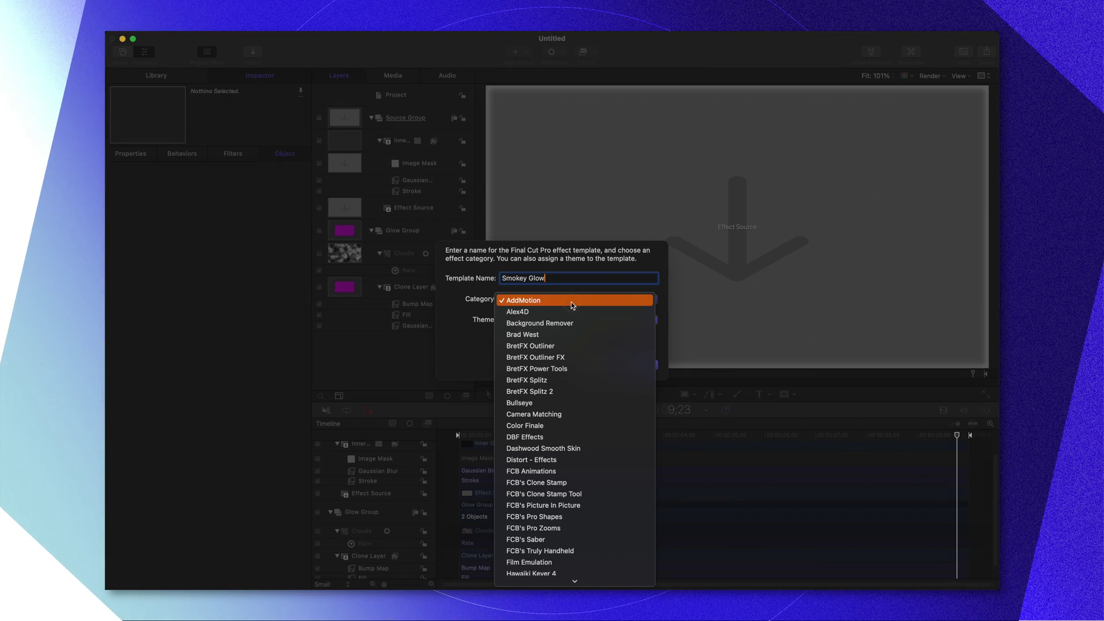
scroll(569, 299, down, 5)
click(529, 437)
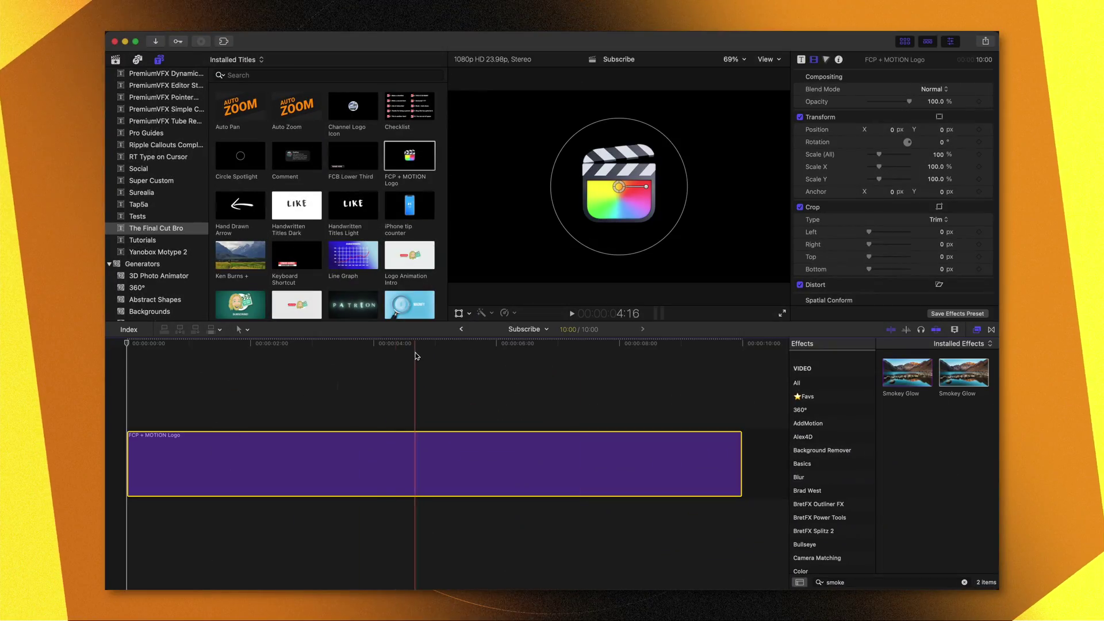
- Apply the Smokey Glow effect to the FCP + MOTION Logo clip and preview it
click(308, 352)
drag(907, 372, 470, 454)
key(Home)
key(space)
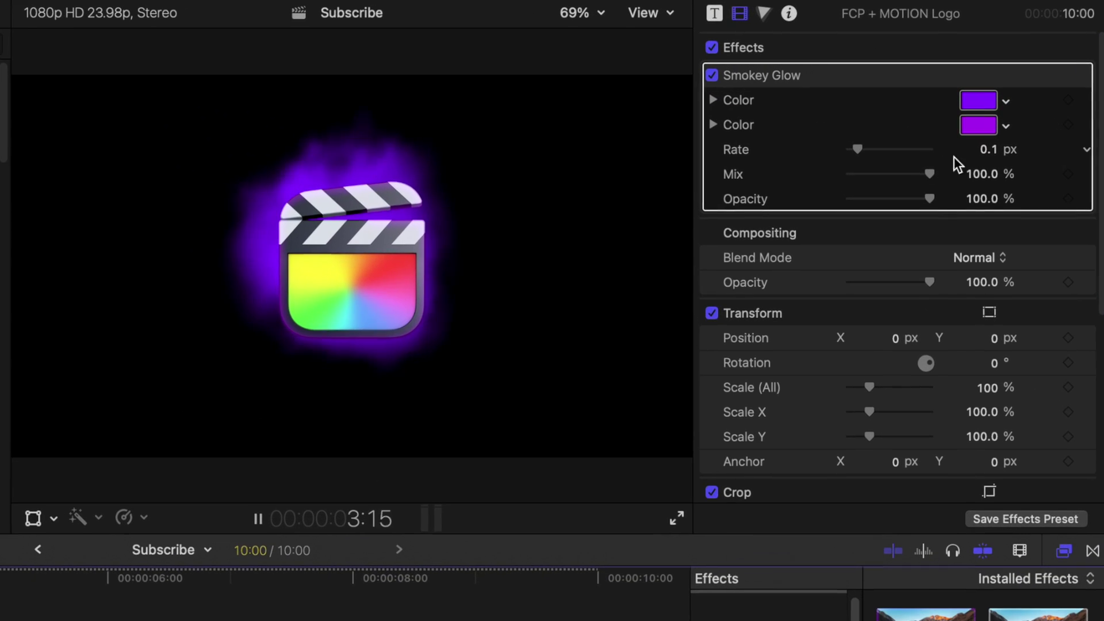
key(space)
- Try yellow and other first glow colours and a 0% Mix, then restore purple and 100% Mix
click(974, 108)
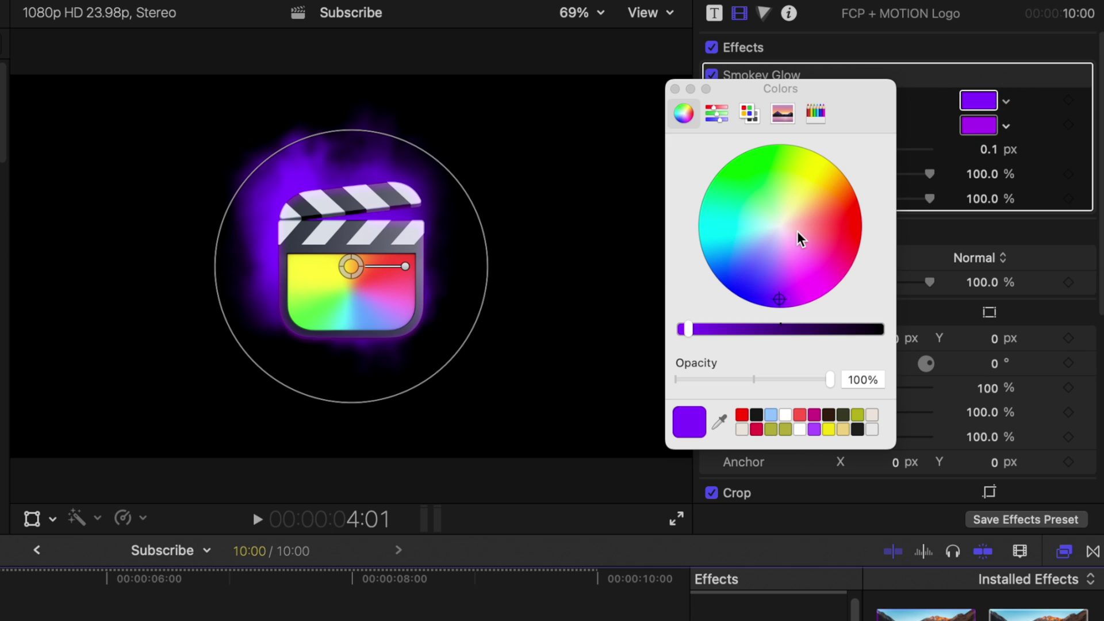
click(732, 447)
click(572, 394)
click(819, 153)
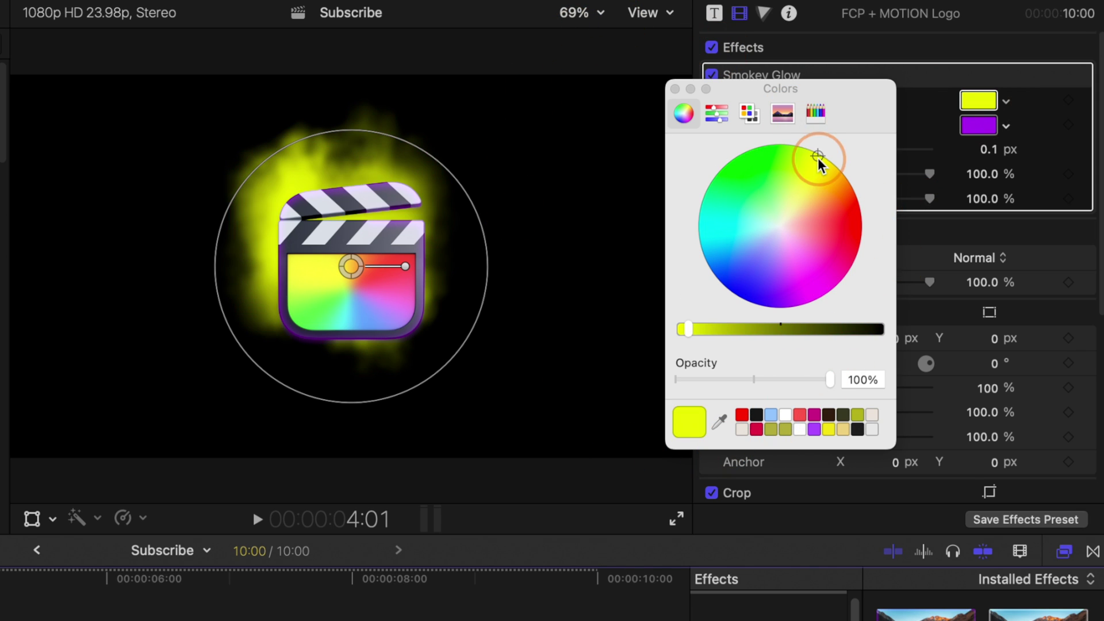
click(675, 89)
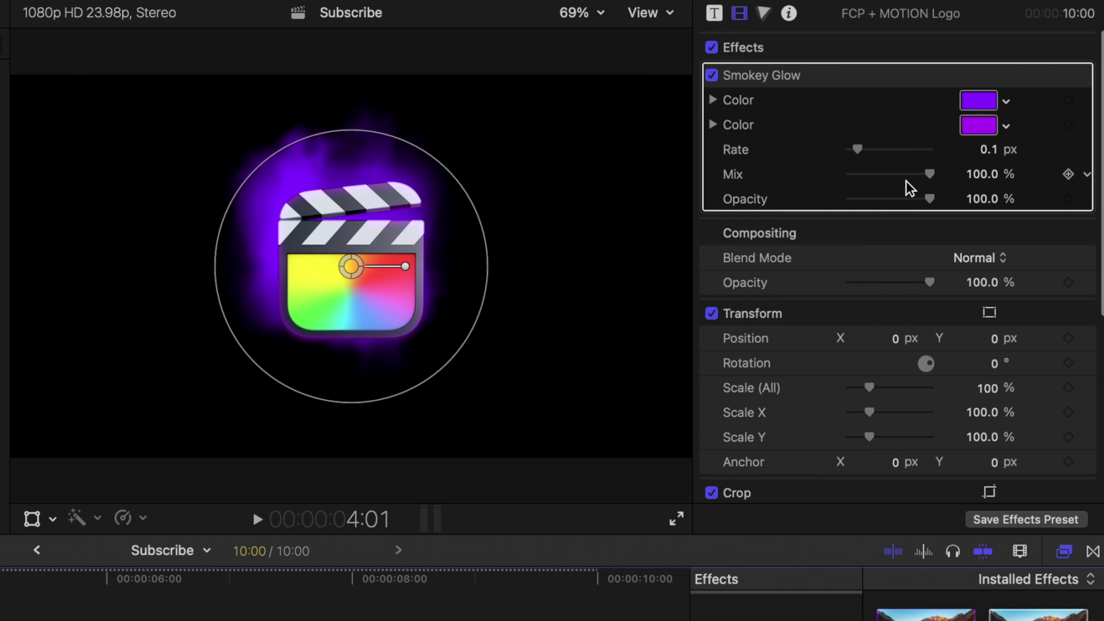
drag(909, 175, 770, 184)
key(shift+/)
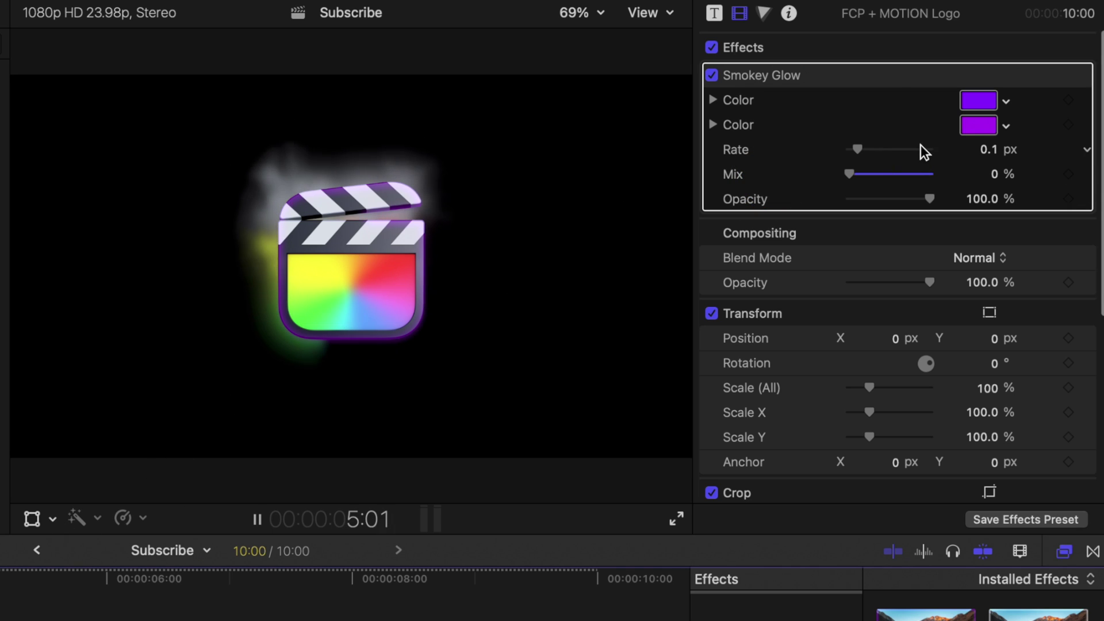
key(super+z)
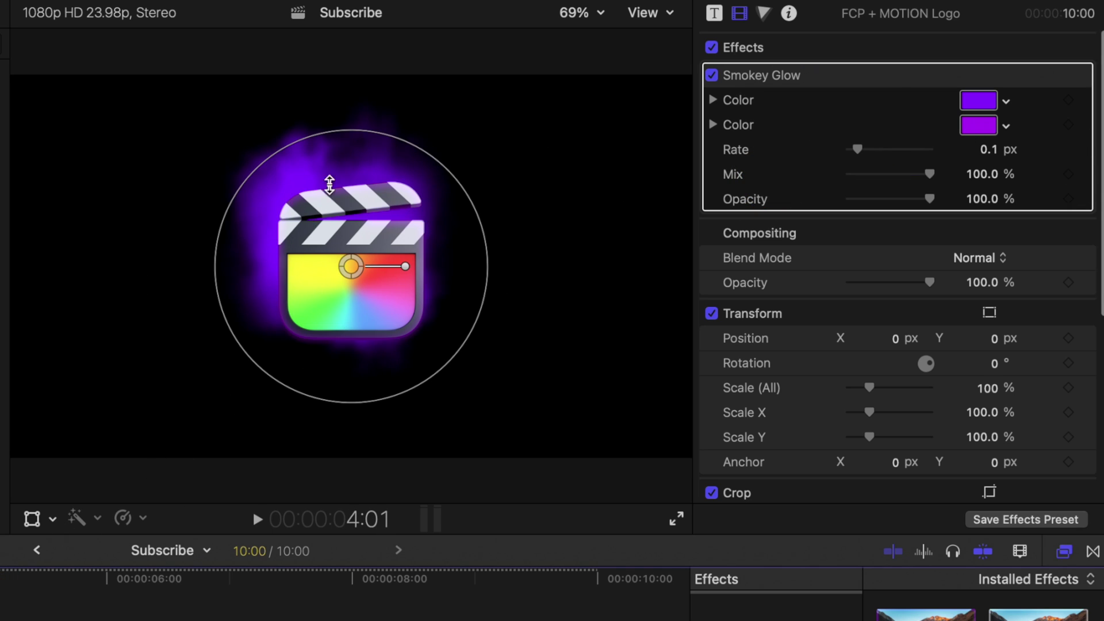
- Switch Smokey Glow's second Color swatch to yellow and drag Opacity down to 34.73%
click(308, 215)
key(super+equal)
key(super+equal)
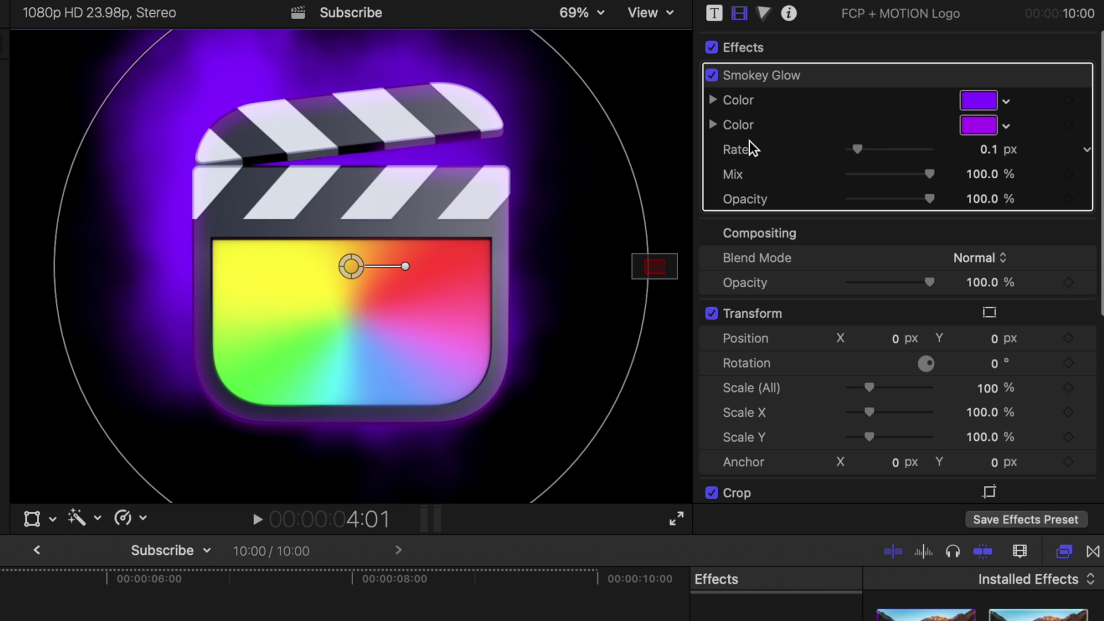
click(972, 130)
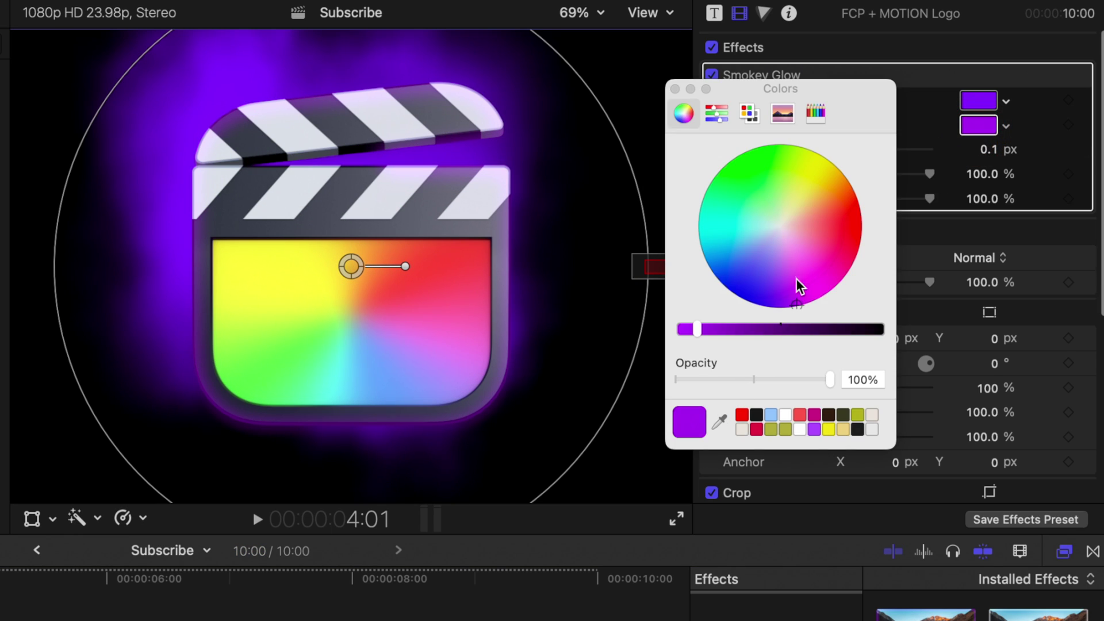
drag(800, 286, 881, 71)
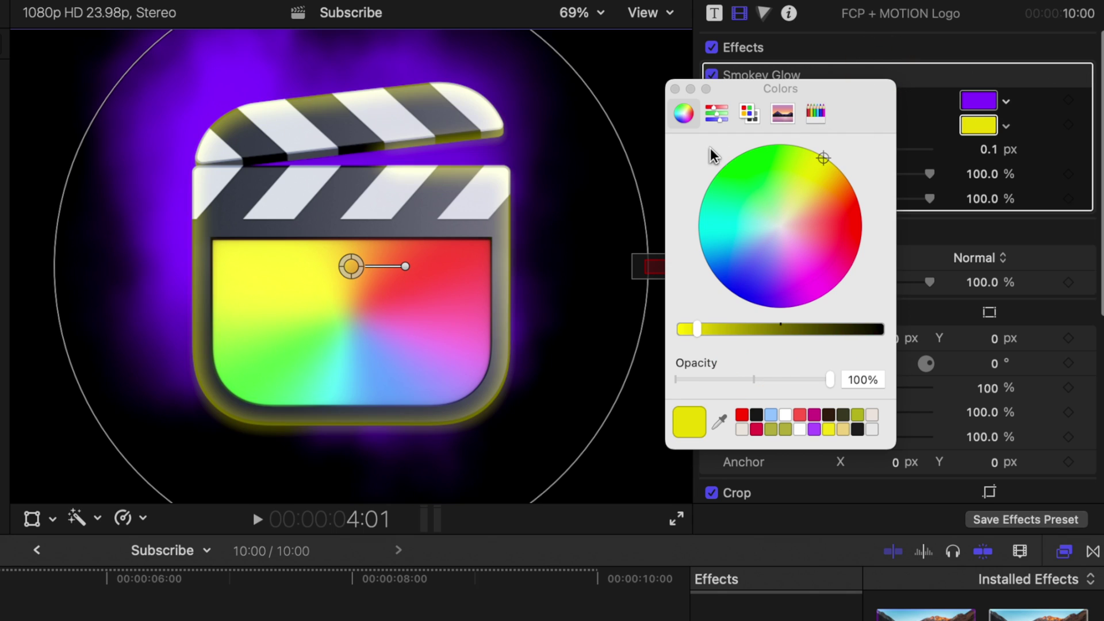
click(675, 89)
drag(930, 199, 877, 199)
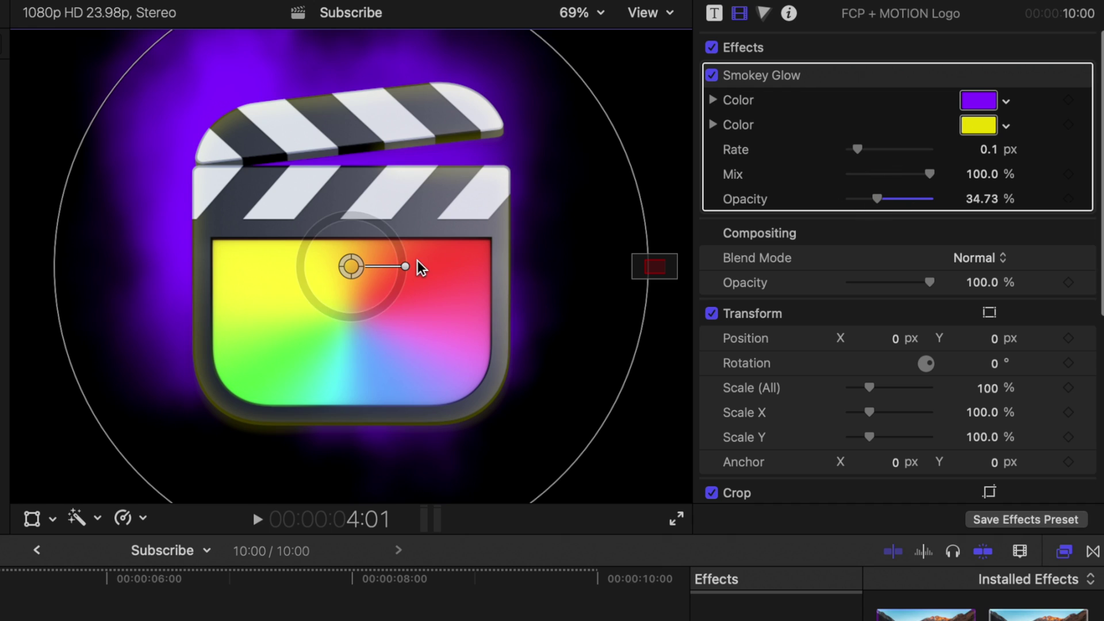